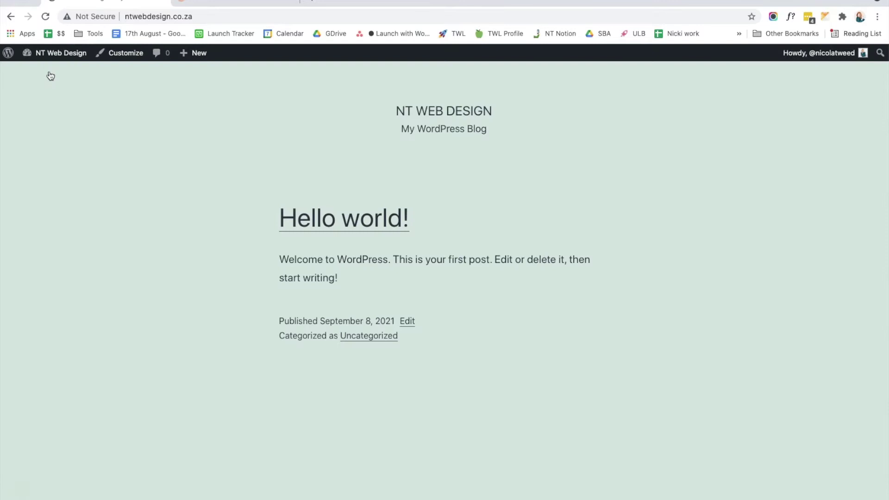
Look at the menu settings, return to the live site and examine its front page from header to footer
{"action": "mouse_move", "coordinate": [60, 54]}
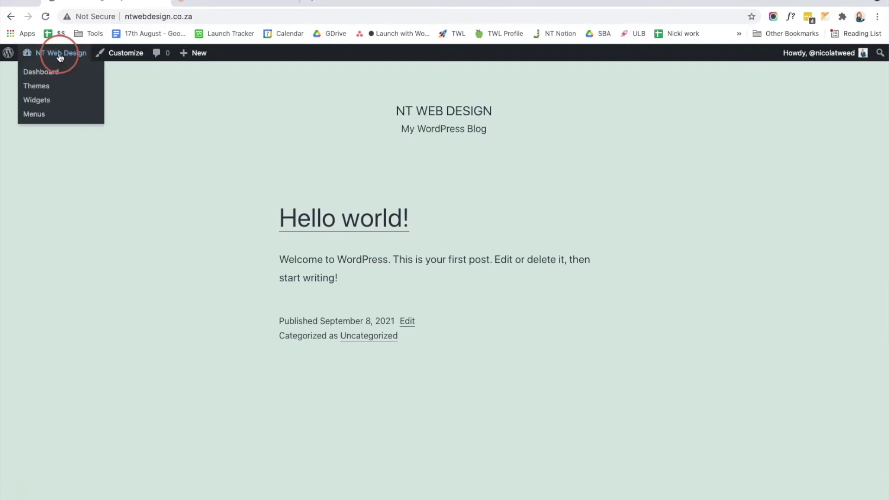
{"action": "left_click", "coordinate": [35, 114]}
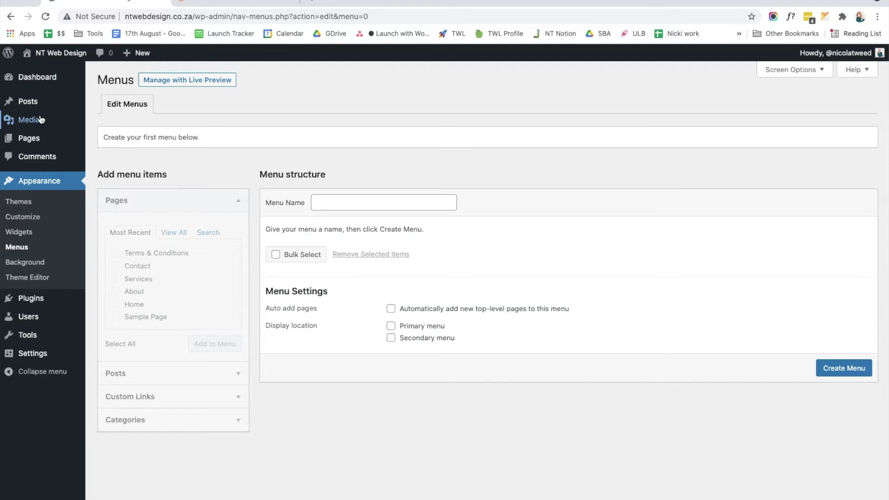
{"action": "left_click", "coordinate": [44, 108]}
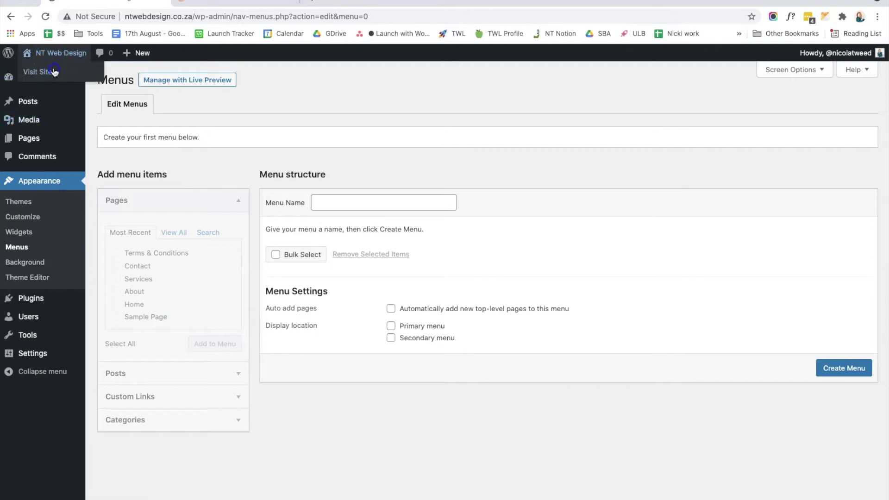
{"action": "left_click", "coordinate": [53, 70]}
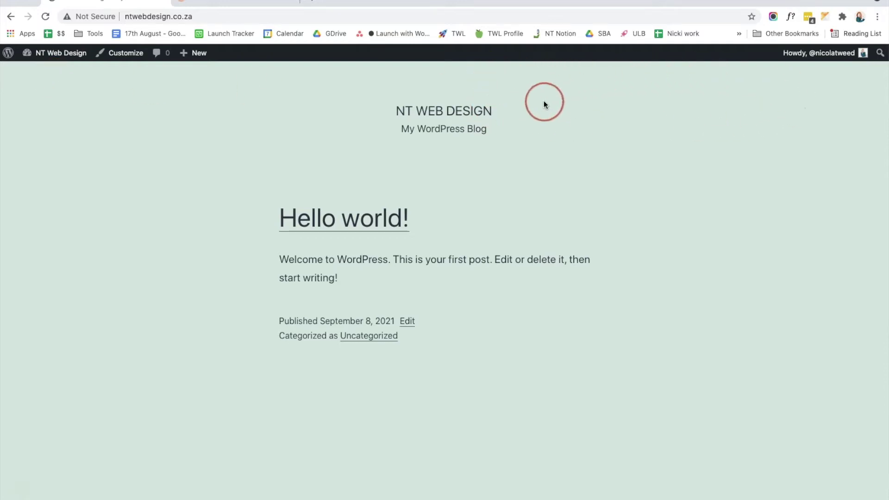
{"action": "scroll", "coordinate": [468, 417], "scroll_direction": "down", "scroll_amount": 5}
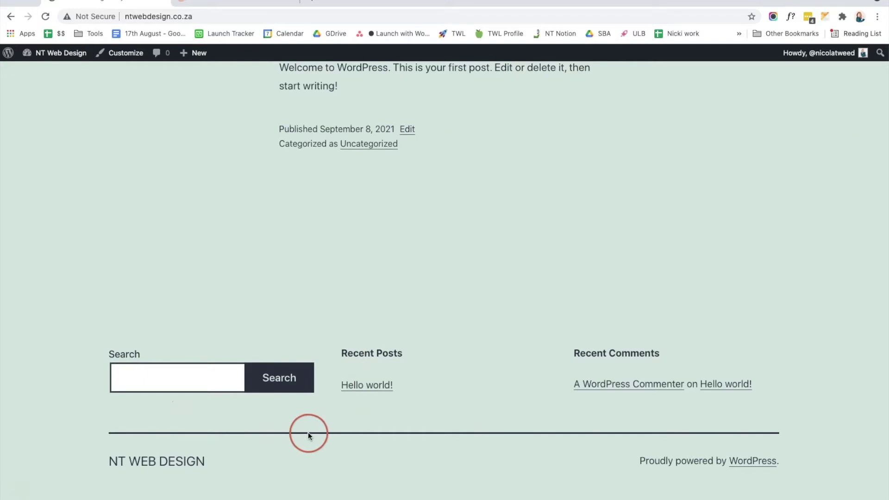
{"action": "scroll", "coordinate": [308, 432], "scroll_direction": "up", "scroll_amount": 5}
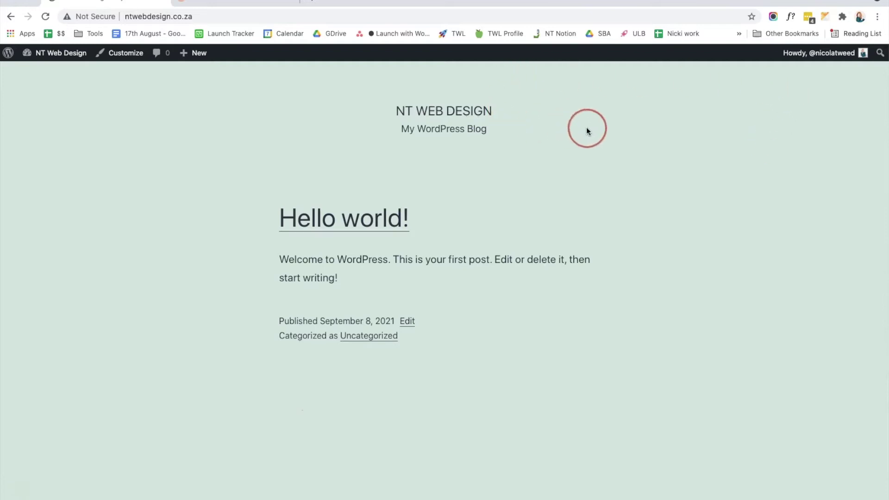
Create a new navigation menu named Primary Menu
{"action": "mouse_move", "coordinate": [70, 53]}
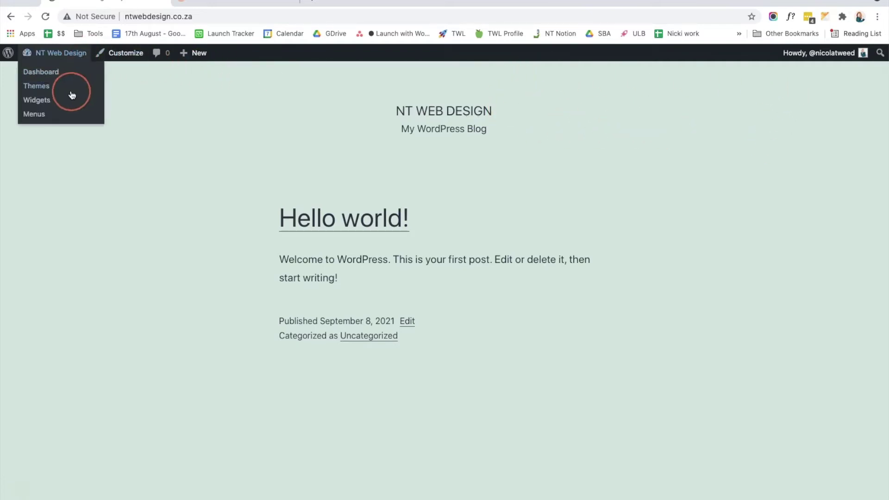
{"action": "left_click", "coordinate": [62, 113]}
{"action": "left_click", "coordinate": [353, 203]}
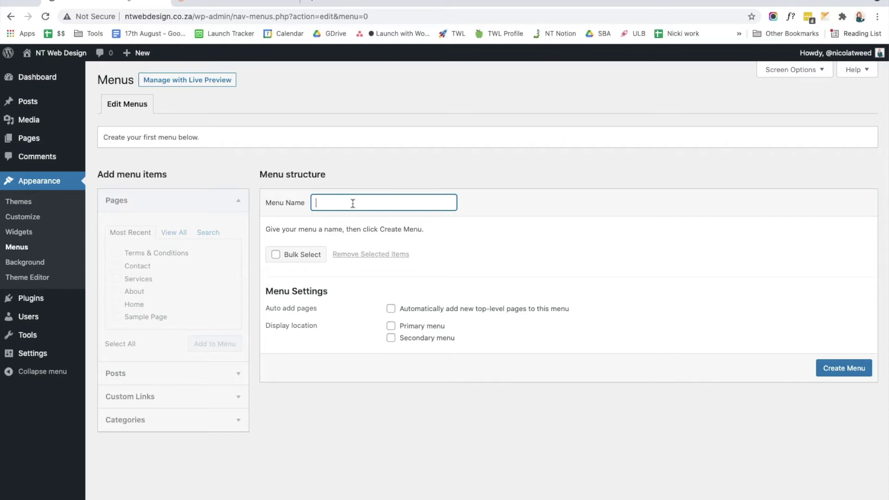
{"action": "type", "text": "Primary Menu"}
{"action": "left_click", "coordinate": [843, 368]}
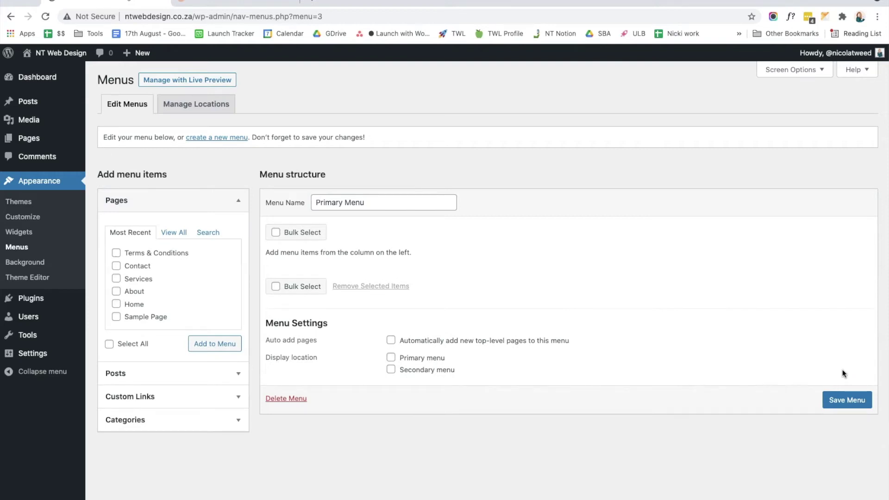
{"action": "left_click", "coordinate": [828, 339]}
{"action": "left_click", "coordinate": [239, 202]}
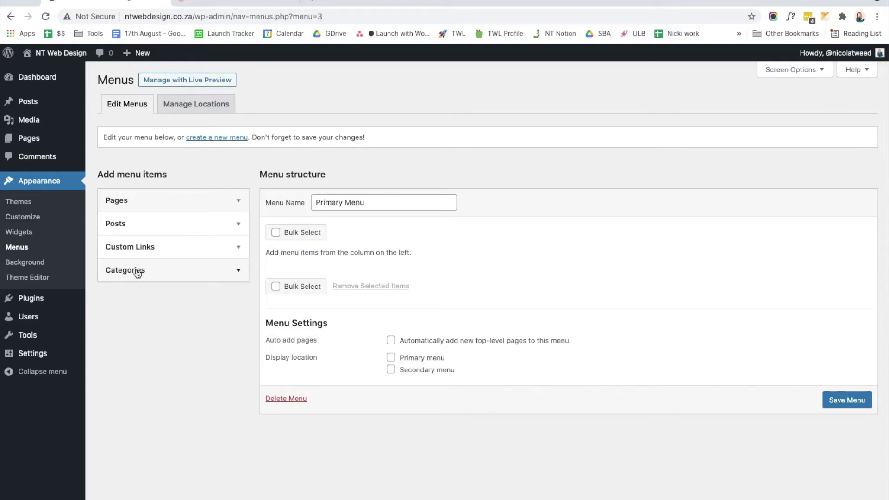
{"action": "left_click", "coordinate": [123, 293]}
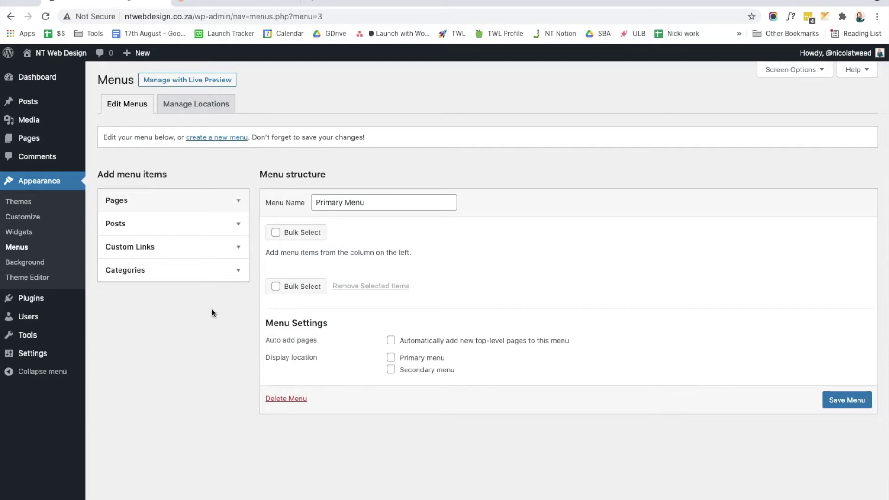
{"action": "mouse_move", "coordinate": [65, 139]}
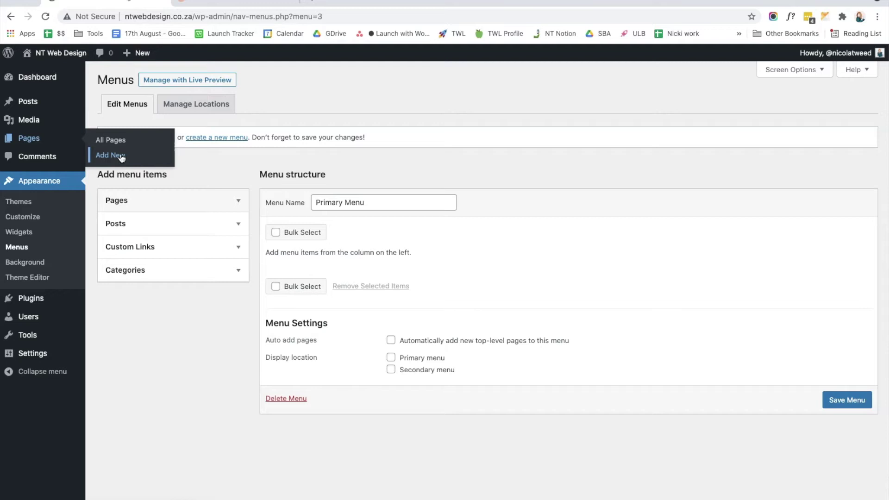
{"action": "mouse_move", "coordinate": [50, 101]}
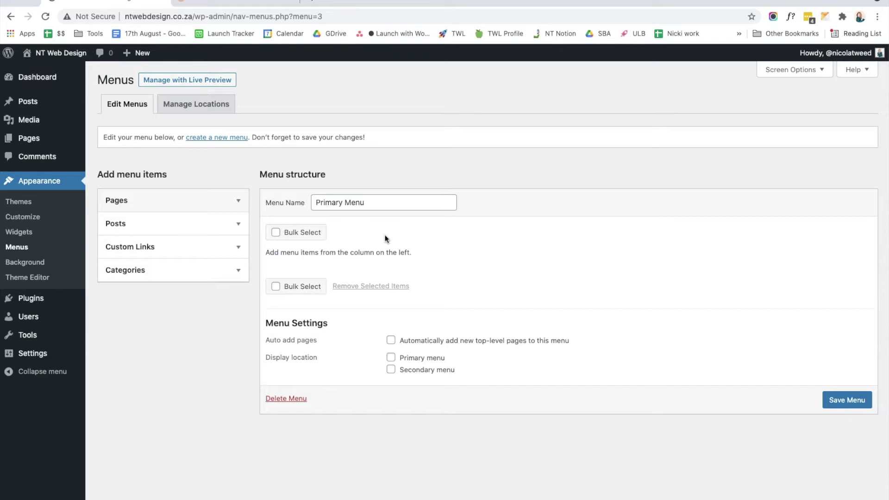
{"action": "left_click", "coordinate": [242, 202]}
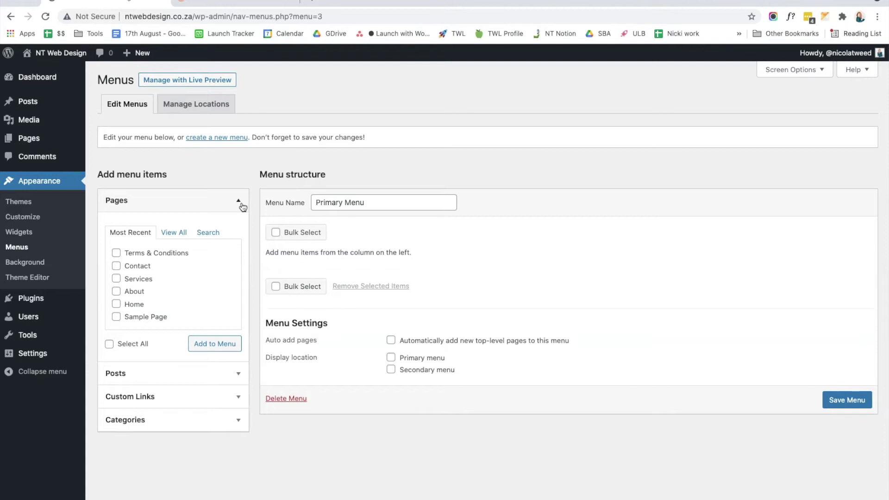
{"action": "left_click", "coordinate": [239, 201]}
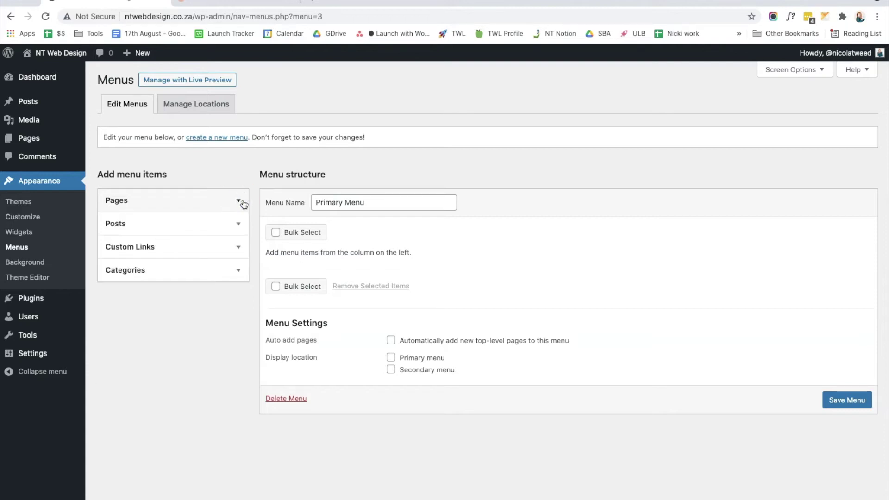
Add the Home page to the Primary Menu
{"action": "left_click", "coordinate": [242, 202]}
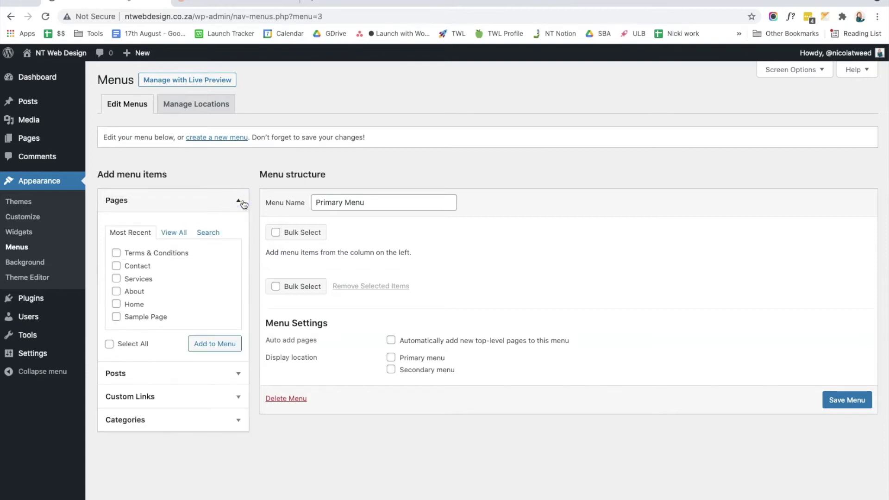
{"action": "left_click", "coordinate": [116, 304]}
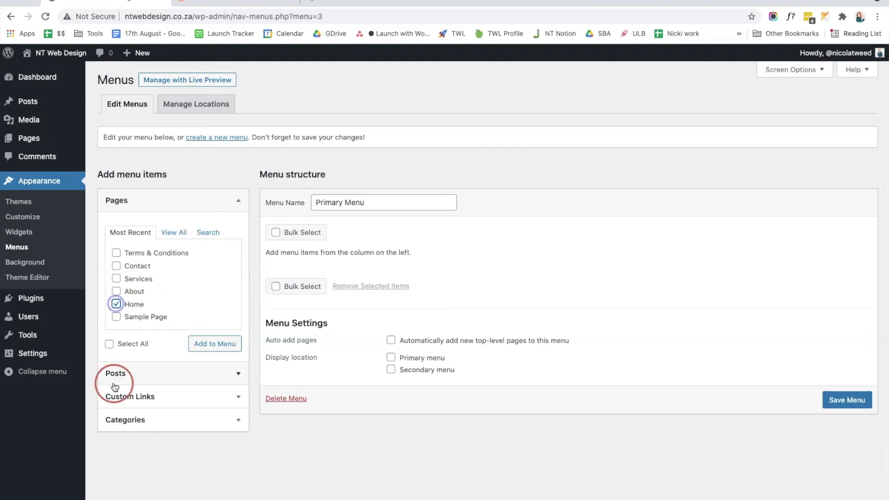
{"action": "left_click", "coordinate": [213, 346]}
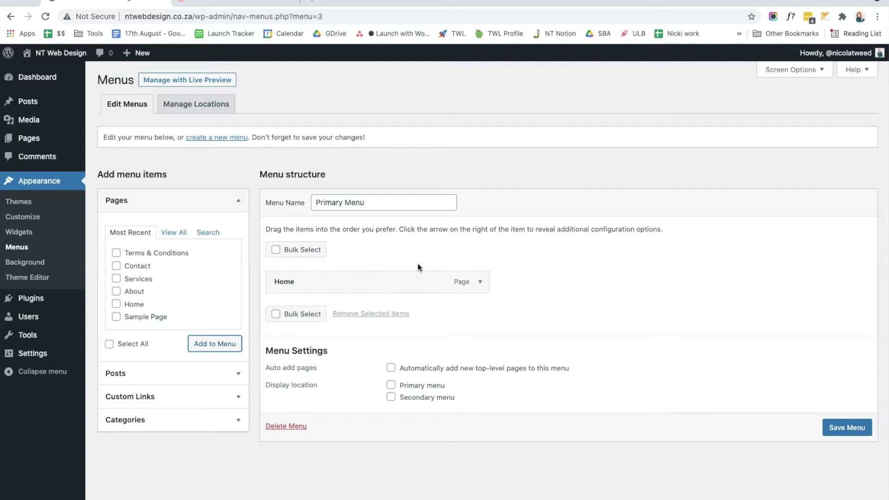
{"action": "left_click", "coordinate": [838, 429]}
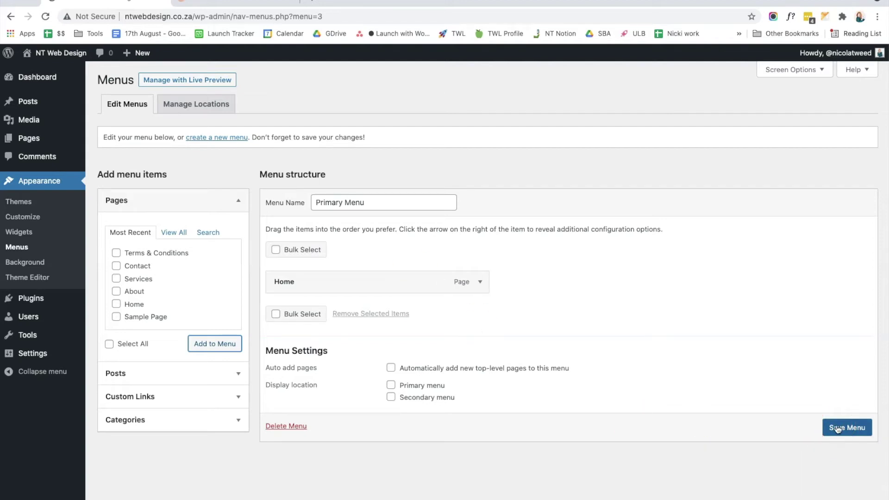
{"action": "left_click", "coordinate": [419, 227]}
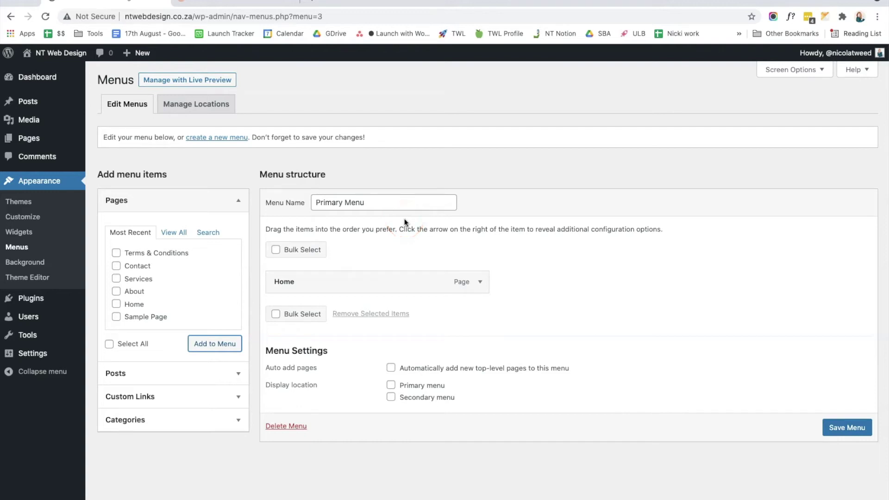
Add the About, Services and Contact pages to the Primary Menu
{"action": "left_click", "coordinate": [115, 291]}
{"action": "left_click", "coordinate": [116, 279]}
{"action": "left_click", "coordinate": [116, 266]}
{"action": "left_click", "coordinate": [122, 366]}
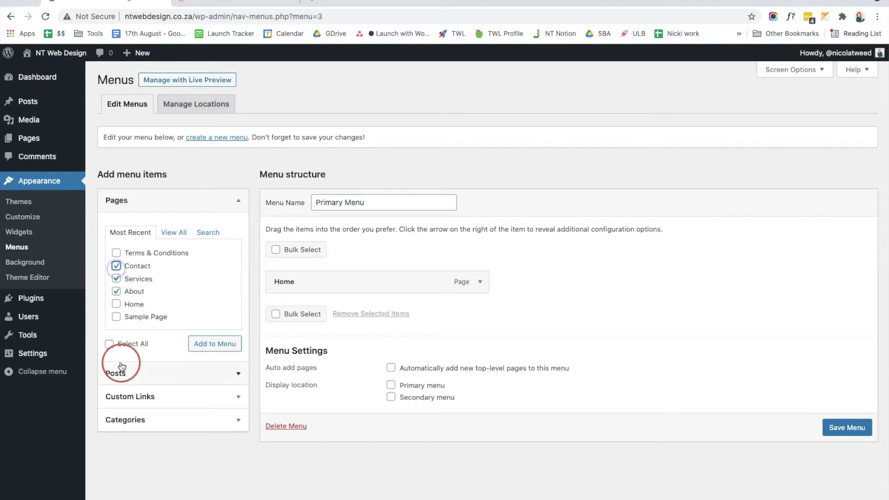
{"action": "left_click", "coordinate": [203, 348]}
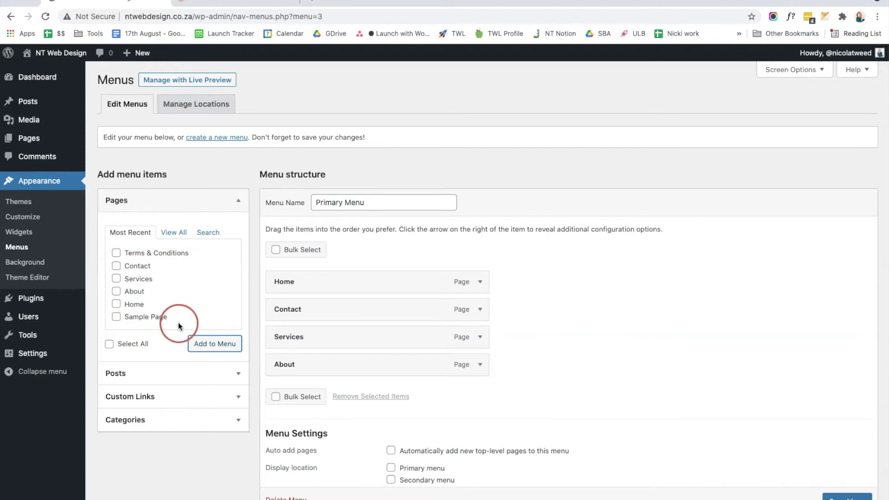
Look through the full list of site pages and the page search available for adding menu items
{"action": "scroll", "coordinate": [179, 323], "scroll_direction": "down", "scroll_amount": 1}
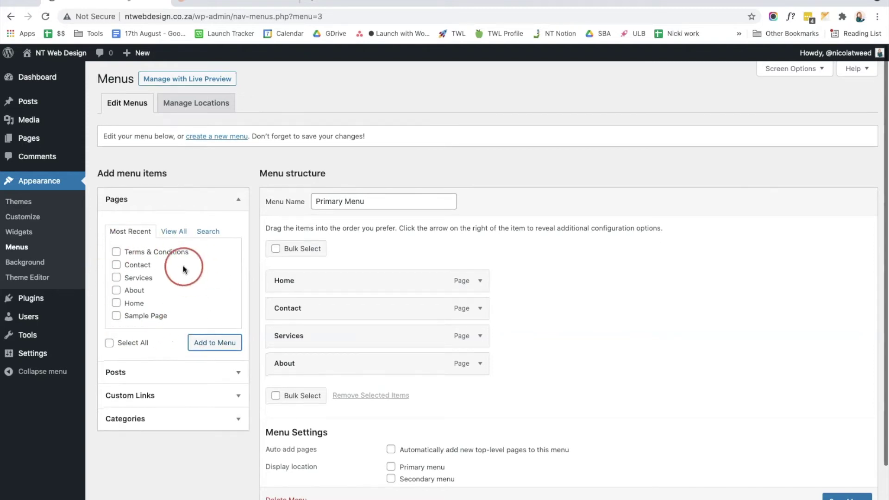
{"action": "left_click", "coordinate": [177, 236]}
{"action": "scroll", "coordinate": [149, 261], "scroll_direction": "down", "scroll_amount": 1}
{"action": "scroll", "coordinate": [145, 297], "scroll_direction": "down", "scroll_amount": 1}
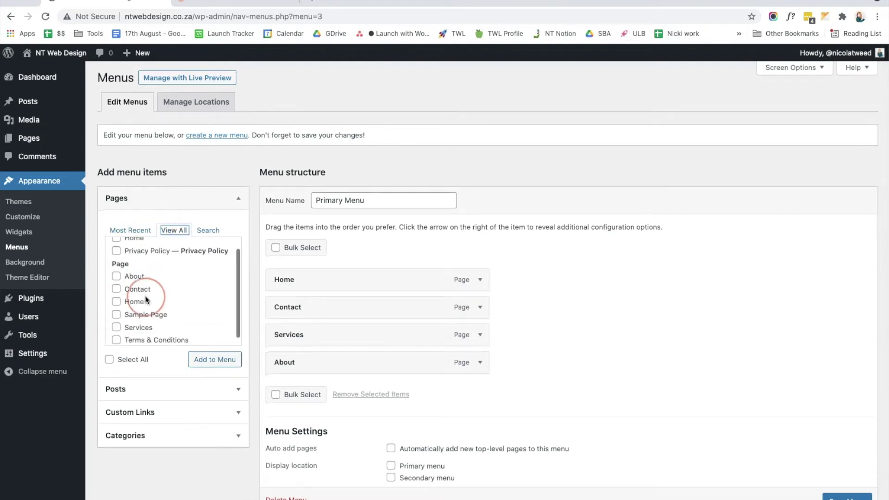
{"action": "scroll", "coordinate": [169, 246], "scroll_direction": "up", "scroll_amount": 1}
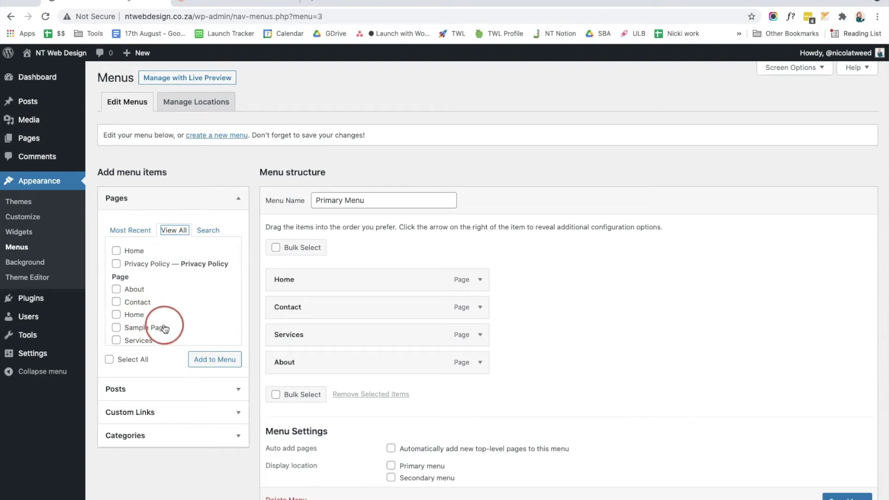
{"action": "left_click", "coordinate": [204, 234]}
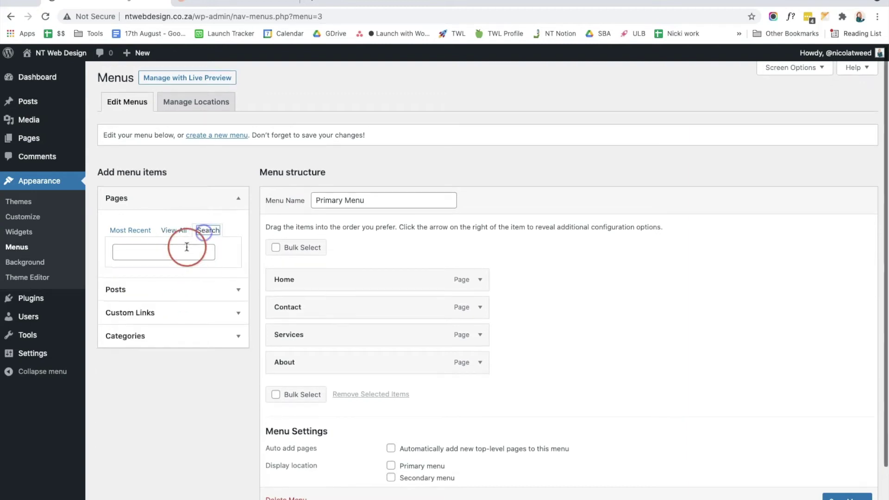
{"action": "left_click", "coordinate": [204, 250]}
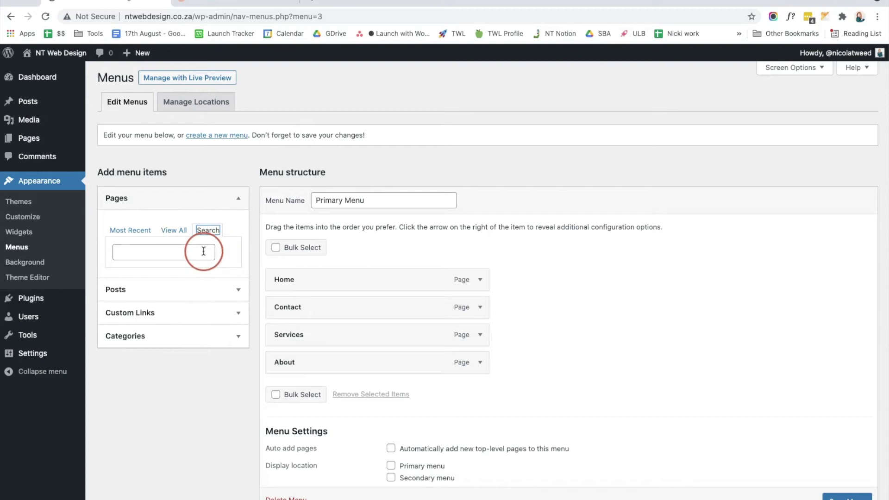
{"action": "left_click", "coordinate": [208, 254]}
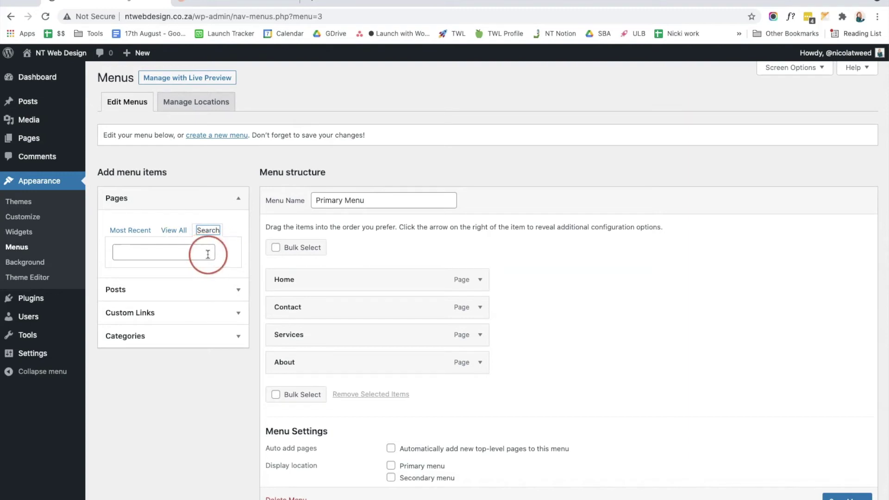
{"action": "left_click", "coordinate": [180, 233]}
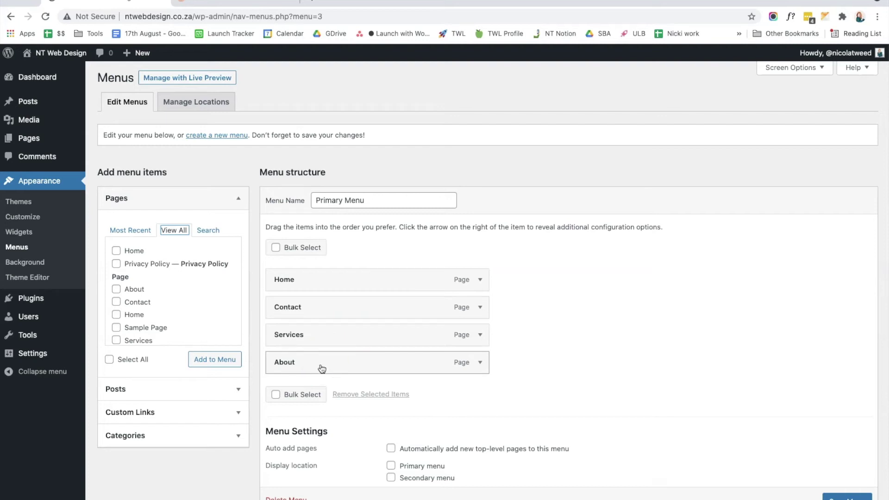
{"action": "left_click", "coordinate": [236, 203]}
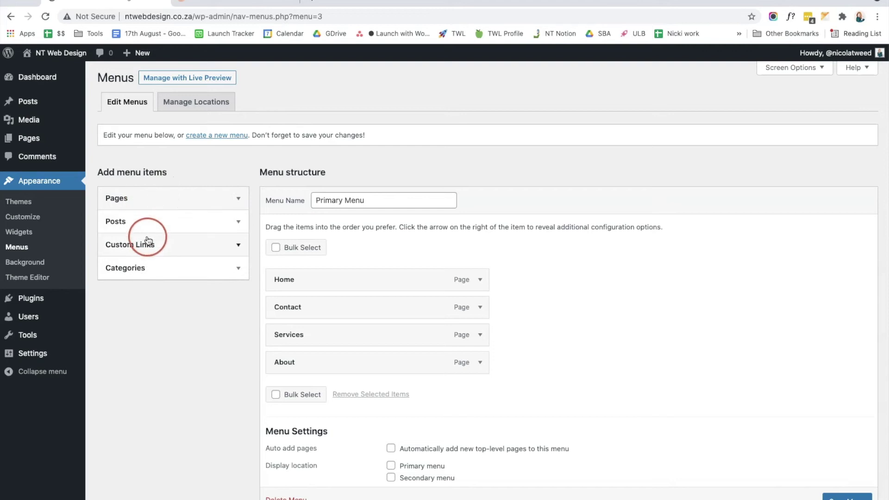
Copy the web address of the Launch with WordPress waitlist page into the URL of a new custom link menu item
{"action": "left_click", "coordinate": [237, 247]}
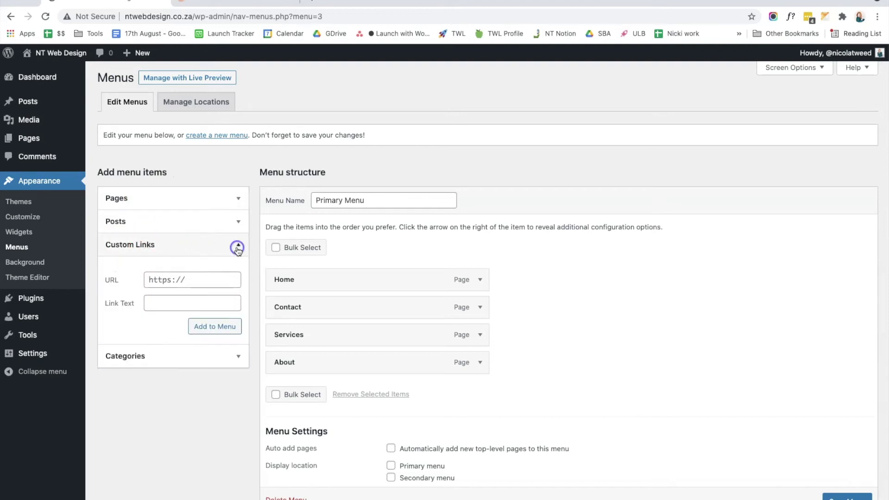
{"action": "left_click", "coordinate": [214, 284]}
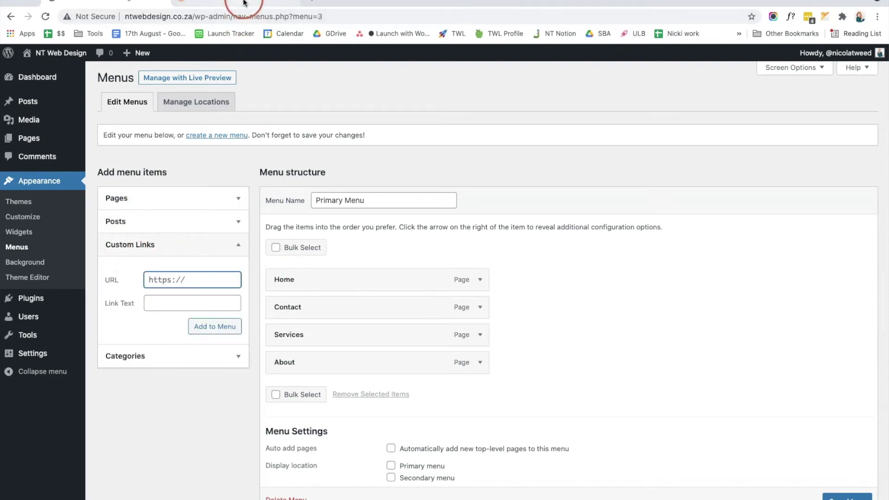
{"action": "left_click", "coordinate": [244, 2]}
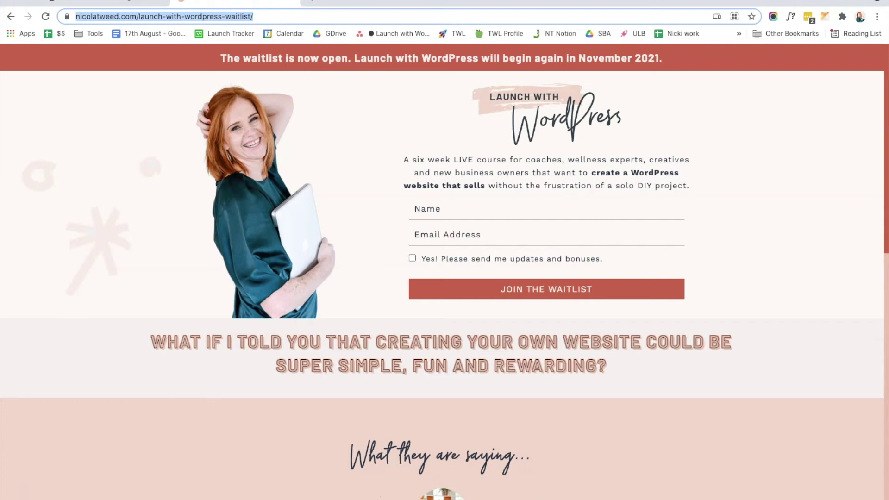
{"action": "left_click", "coordinate": [19, 1]}
{"action": "left_click", "coordinate": [27, 9]}
{"action": "left_click", "coordinate": [118, 6]}
{"action": "right_click", "coordinate": [164, 280]}
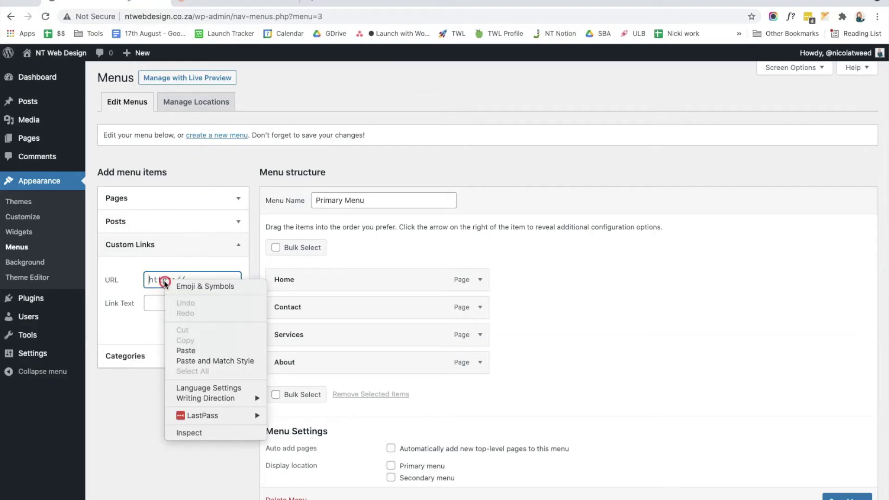
{"action": "left_click", "coordinate": [217, 350]}
{"action": "left_click", "coordinate": [192, 302]}
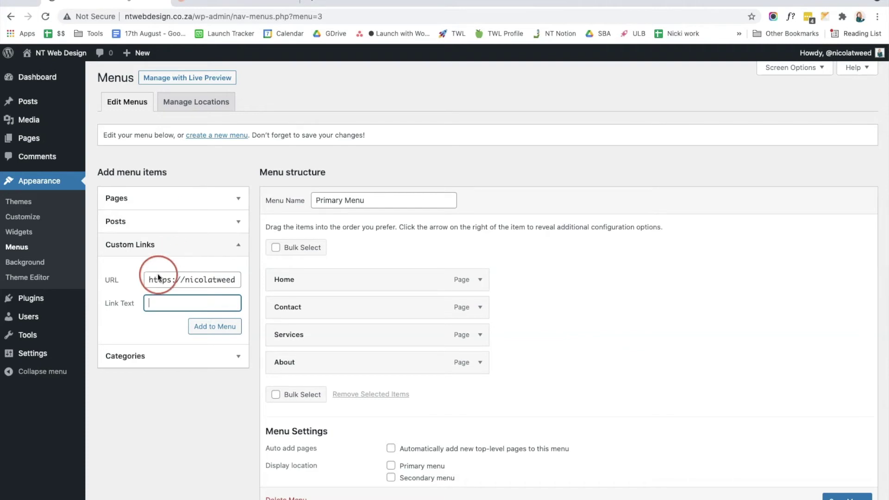
Add the custom link to the Primary Menu with the link text "Launch with WordPress" and save the menu
{"action": "left_click", "coordinate": [235, 2]}
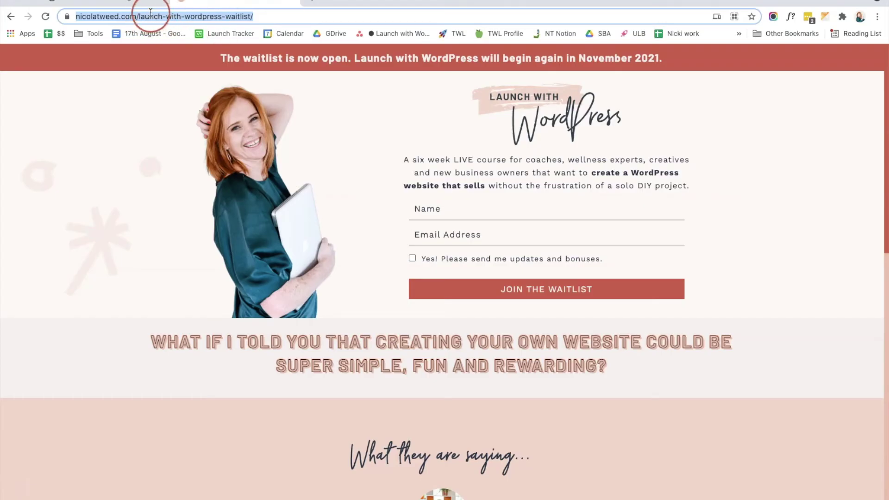
{"action": "left_click", "coordinate": [136, 3]}
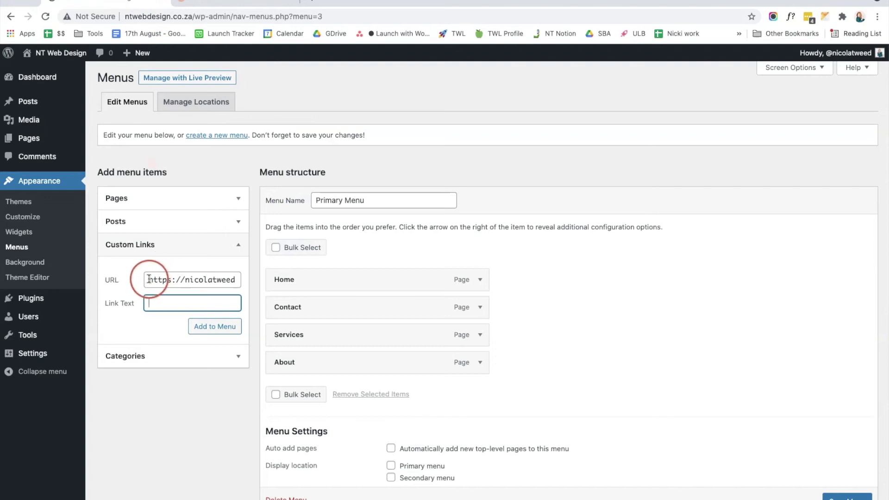
{"action": "type", "text": "L"}
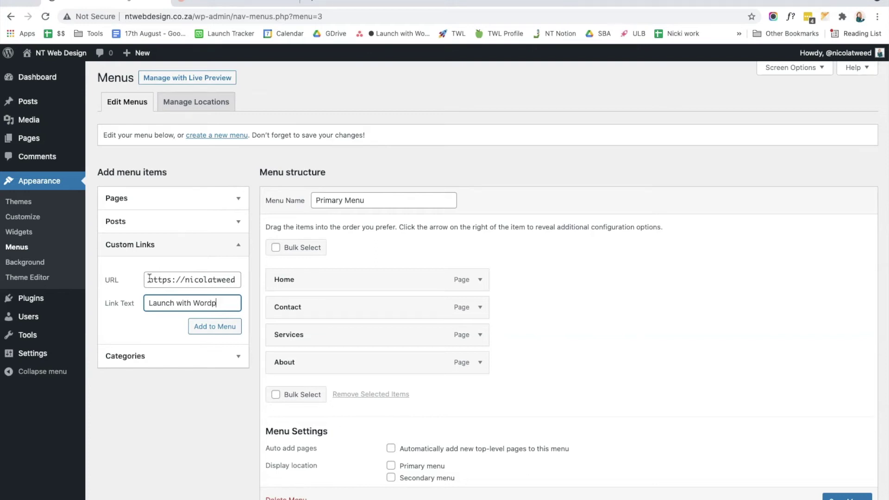
{"action": "type", "text": "aunch with WordPress"}
{"action": "left_click", "coordinate": [214, 326]}
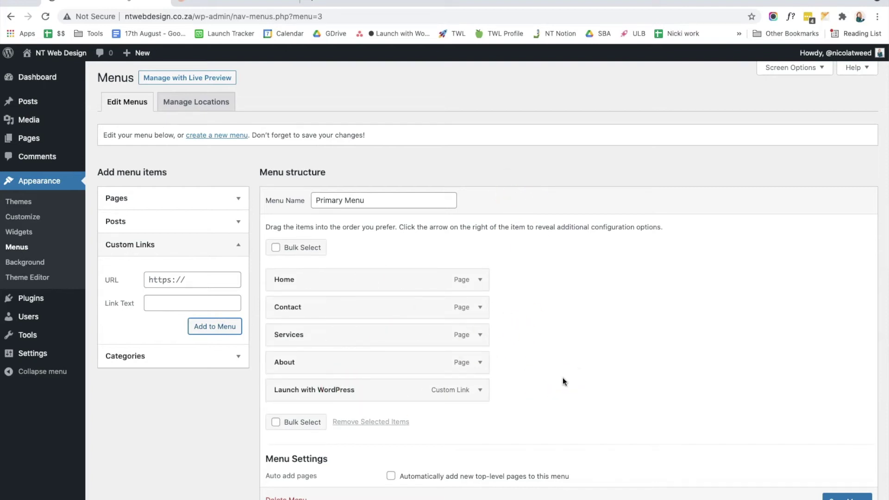
{"action": "left_click", "coordinate": [837, 497]}
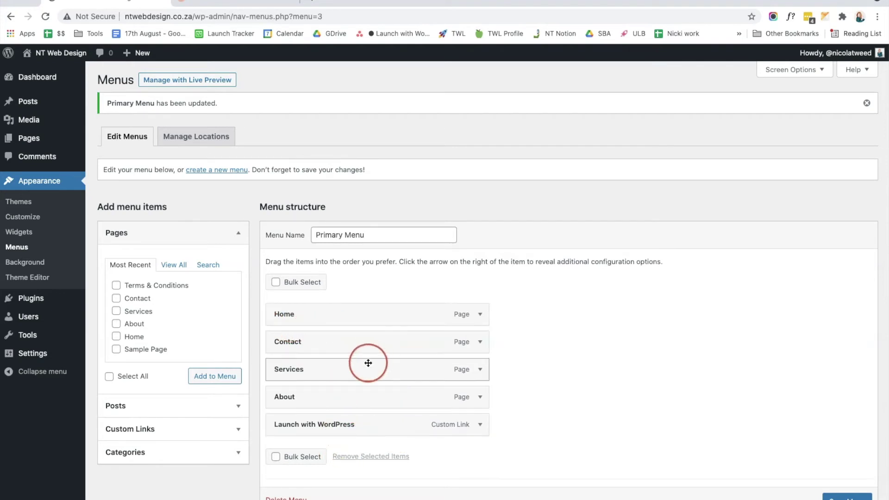
Reorder the menu items as Home, About, Launch with WordPress, Services, Contact
{"action": "scroll", "coordinate": [377, 368], "scroll_direction": "down", "scroll_amount": 1}
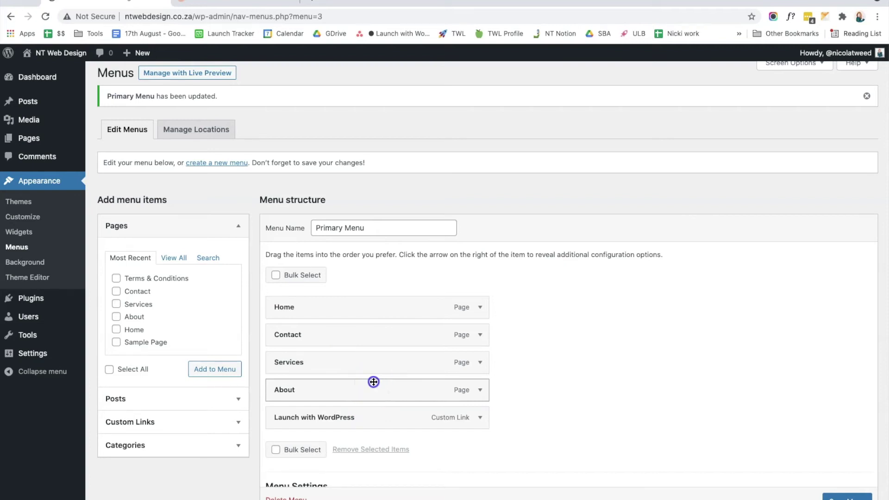
{"action": "left_click_drag", "start_coordinate": [375, 381], "coordinate": [371, 322]}
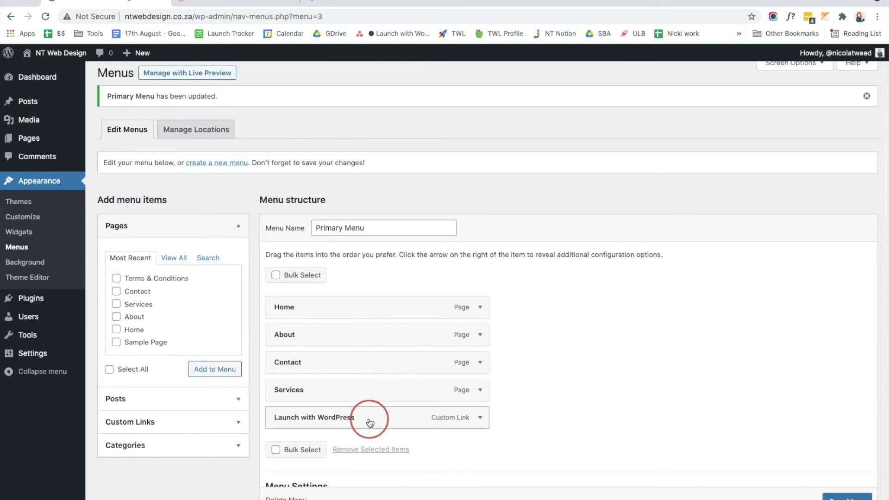
{"action": "left_click_drag", "start_coordinate": [377, 417], "coordinate": [365, 349]}
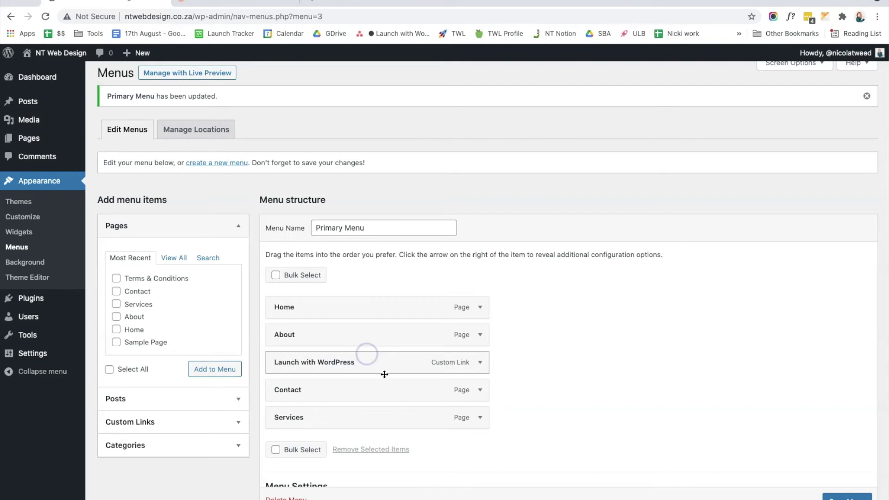
{"action": "left_click_drag", "start_coordinate": [381, 393], "coordinate": [392, 407]}
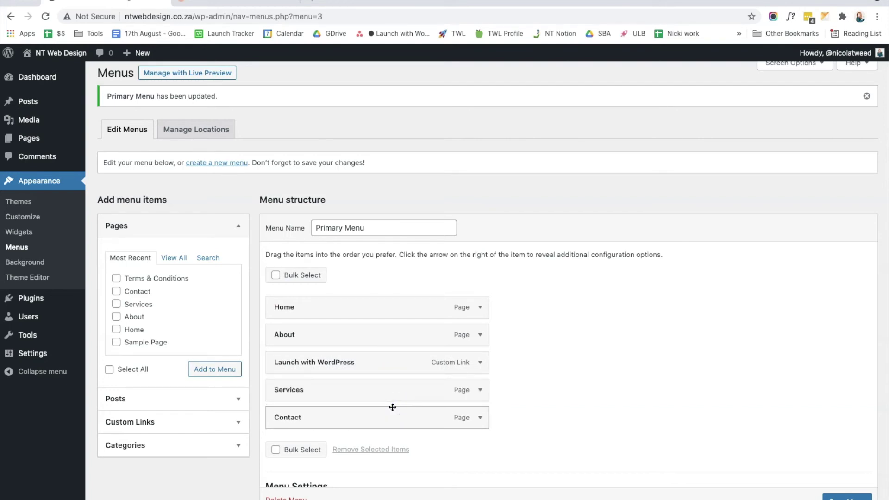
{"action": "left_click", "coordinate": [393, 389]}
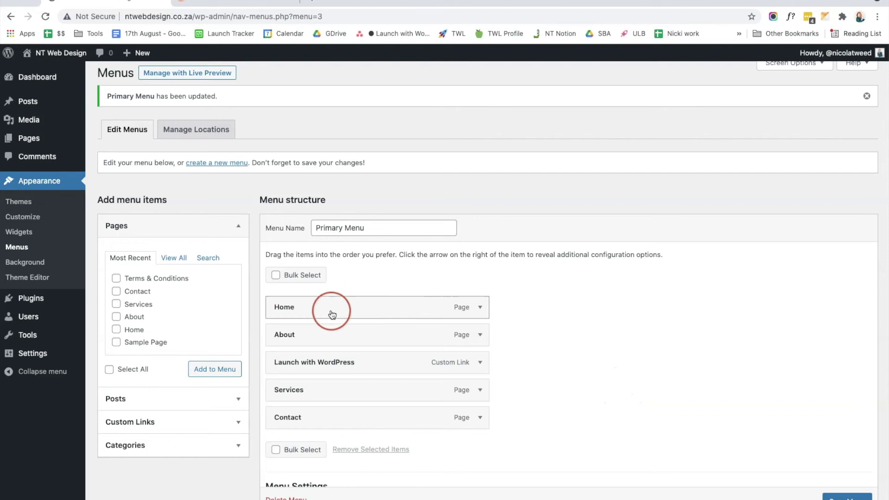
Try nesting About as a sub item of Home, and return it to the top level
{"action": "left_click_drag", "start_coordinate": [328, 334], "coordinate": [370, 326]}
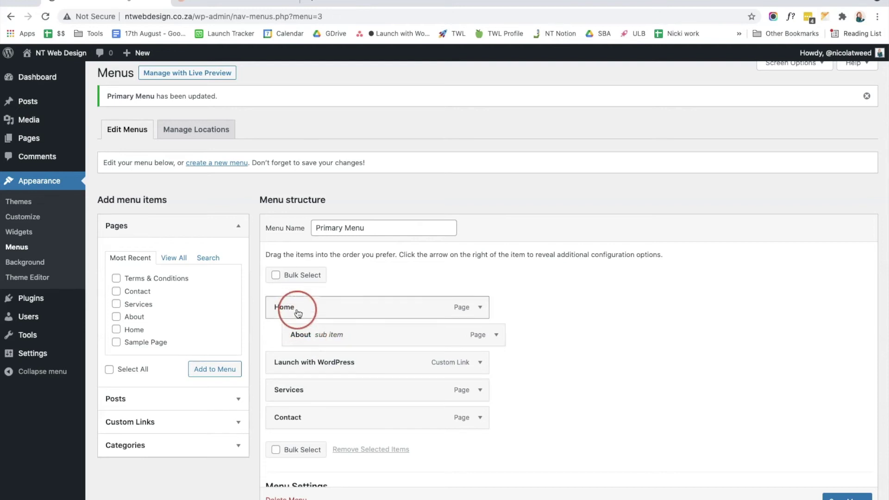
{"action": "left_click_drag", "start_coordinate": [305, 334], "coordinate": [331, 337]}
Place Services directly after About with Launch with WordPress as its sub item, and save the menu
{"action": "left_click_drag", "start_coordinate": [324, 382], "coordinate": [330, 351]}
{"action": "left_click_drag", "start_coordinate": [319, 351], "coordinate": [317, 348]}
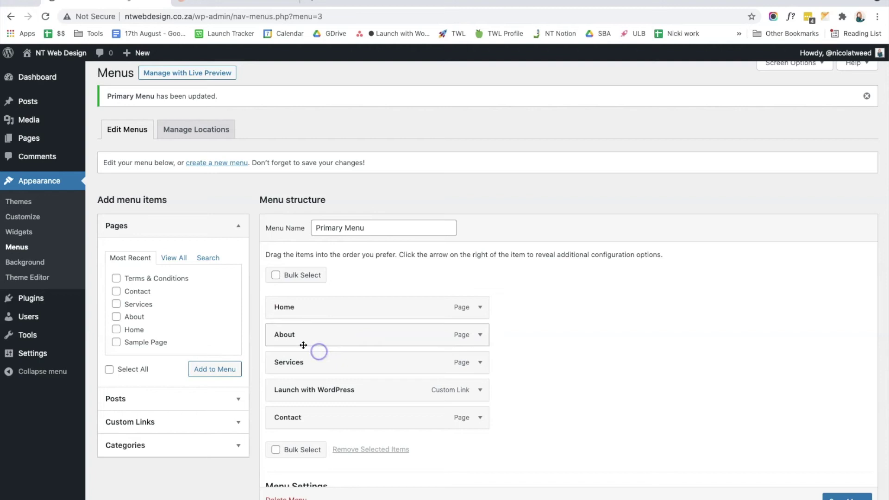
{"action": "left_click_drag", "start_coordinate": [327, 387], "coordinate": [353, 389]}
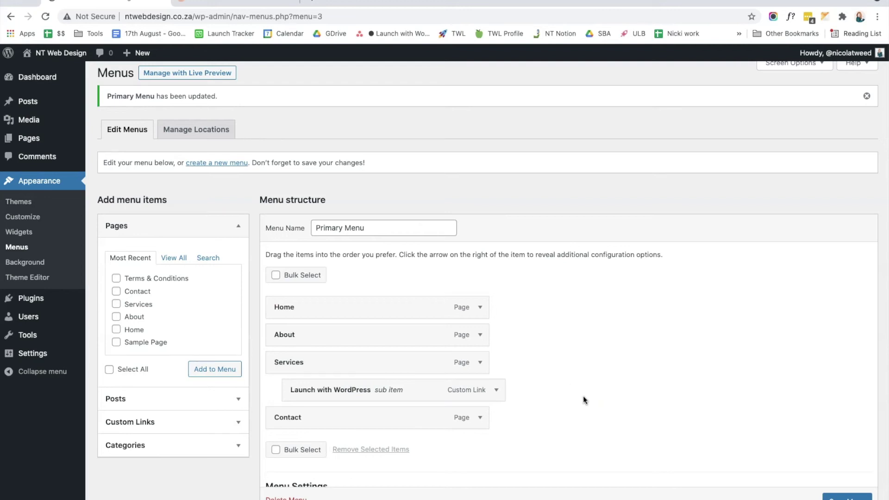
{"action": "scroll", "coordinate": [635, 405], "scroll_direction": "down", "scroll_amount": 1}
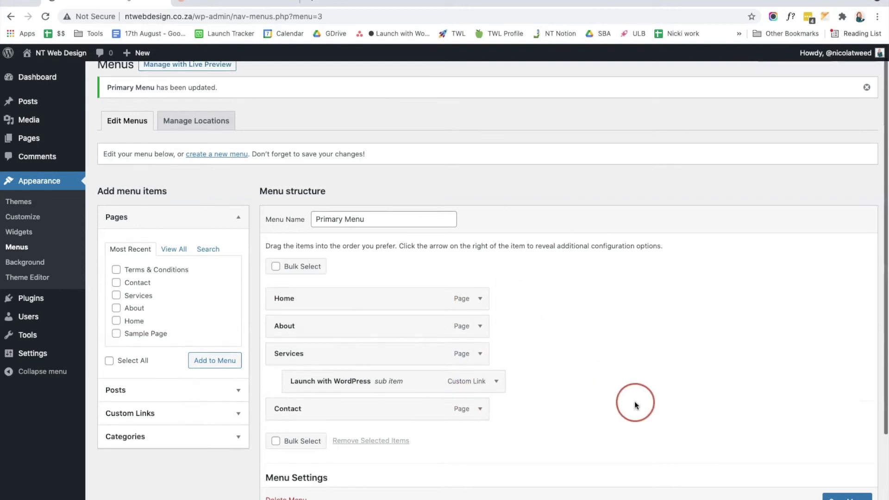
{"action": "scroll", "coordinate": [634, 400], "scroll_direction": "down", "scroll_amount": 3}
{"action": "left_click", "coordinate": [844, 487]}
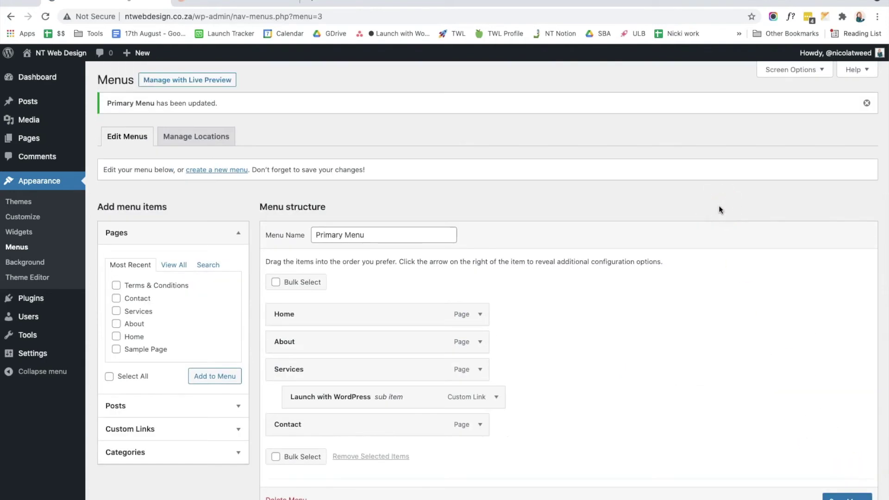
Assign the menu to the Primary menu display location and save it
{"action": "scroll", "coordinate": [671, 296], "scroll_direction": "down", "scroll_amount": 3}
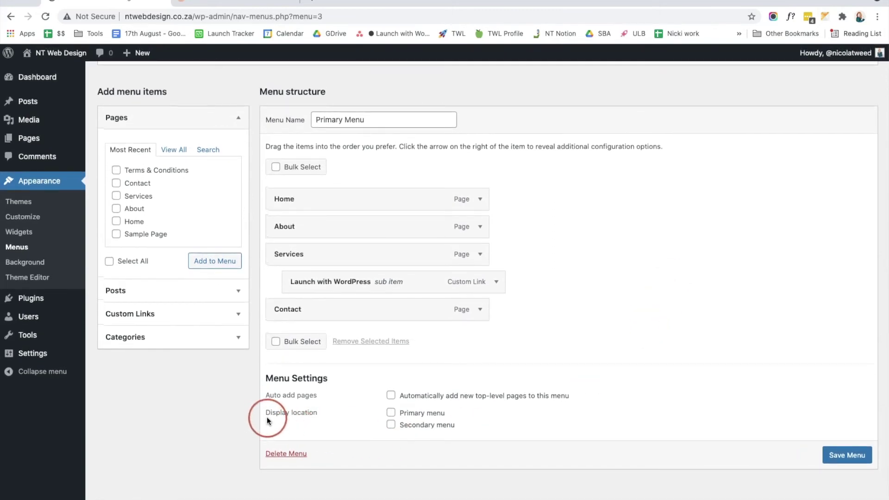
{"action": "left_click_drag", "start_coordinate": [267, 413], "coordinate": [318, 412]}
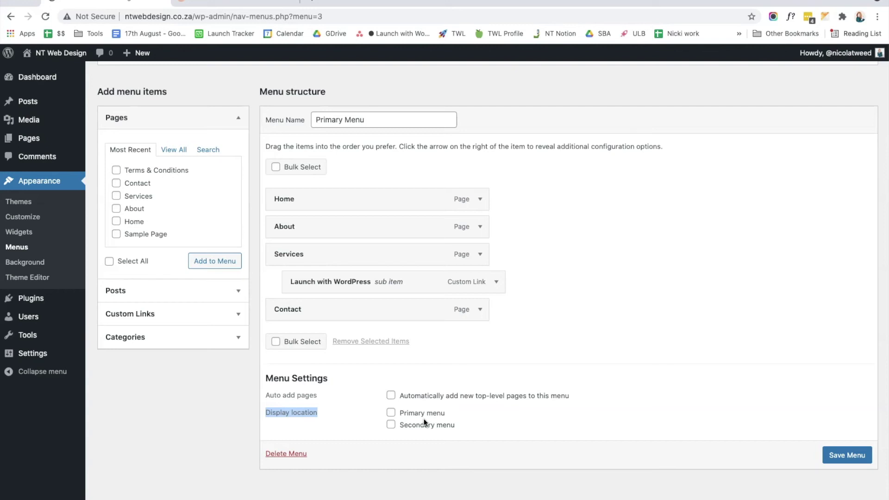
{"action": "left_click", "coordinate": [371, 421]}
{"action": "left_click", "coordinate": [391, 413]}
{"action": "left_click", "coordinate": [848, 456]}
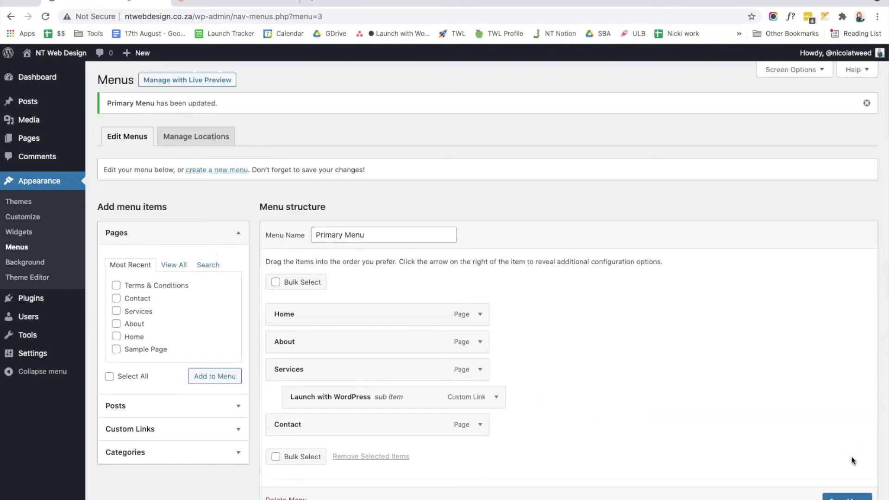
{"action": "left_click_drag", "start_coordinate": [108, 104], "coordinate": [217, 102]}
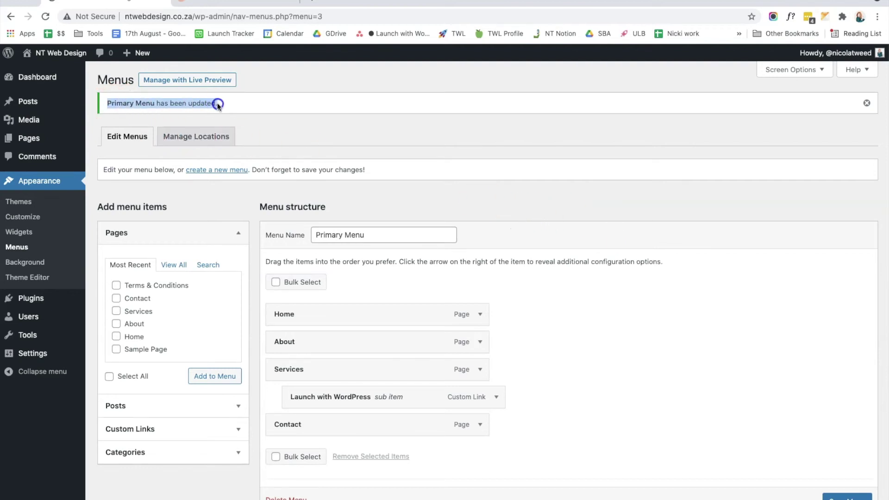
{"action": "left_click", "coordinate": [378, 133]}
Check the navigation on the live site, following the Launch with WordPress link under Services and returning to the home page
{"action": "left_click", "coordinate": [69, 71]}
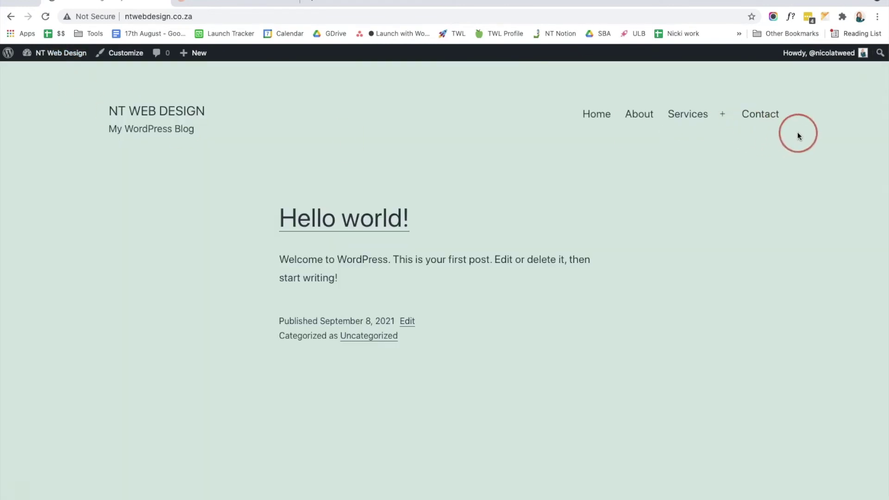
{"action": "mouse_move", "coordinate": [718, 117]}
{"action": "left_click", "coordinate": [719, 143]}
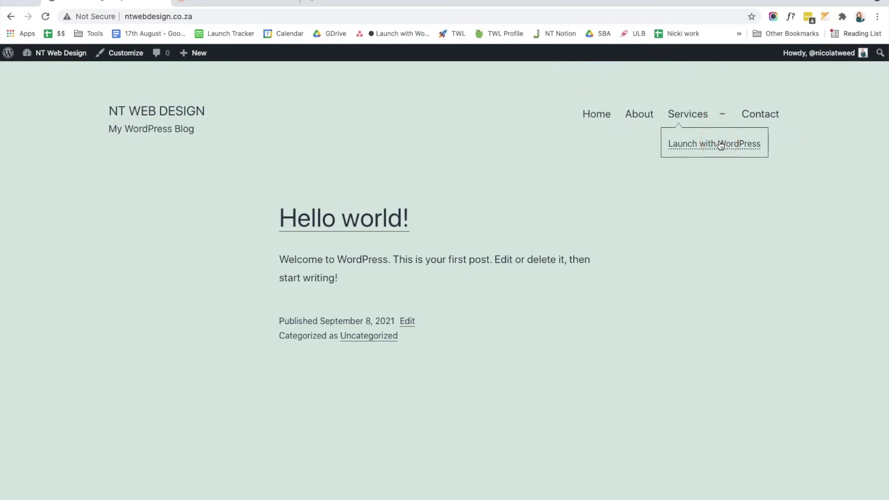
{"action": "left_click", "coordinate": [692, 143]}
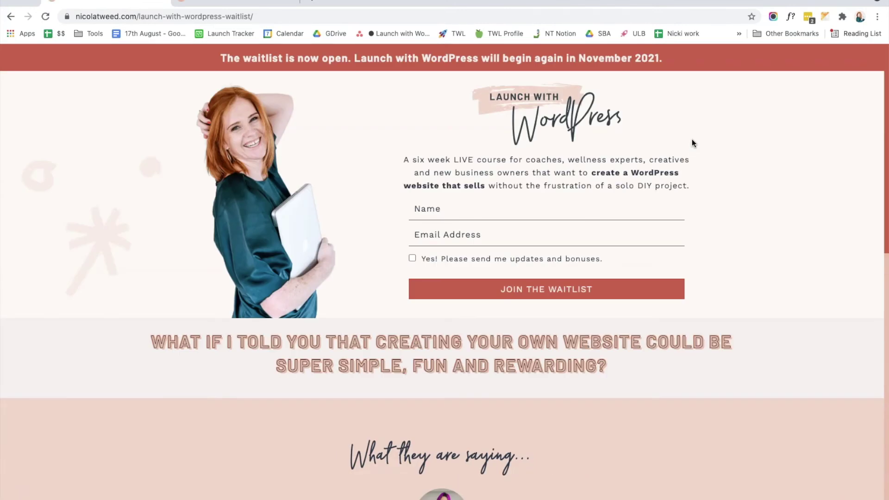
{"action": "left_click", "coordinate": [14, 19]}
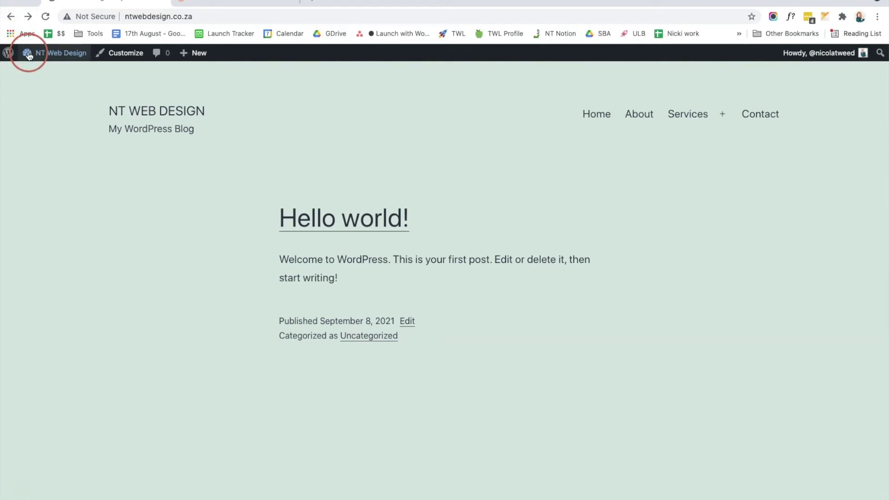
Reopen the Menus screen and enable the advanced properties Link Target, Title Attribute, CSS Classes, Link Relationship (XFN) and Description
{"action": "mouse_move", "coordinate": [60, 54]}
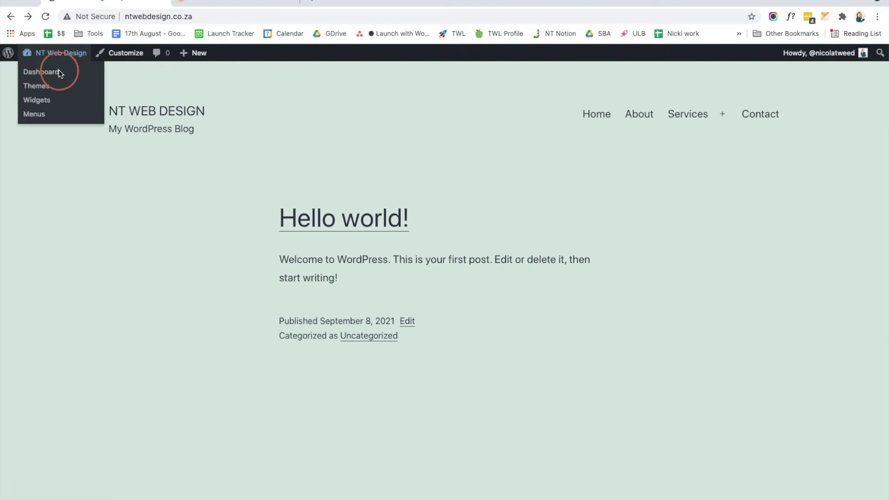
{"action": "left_click", "coordinate": [41, 114]}
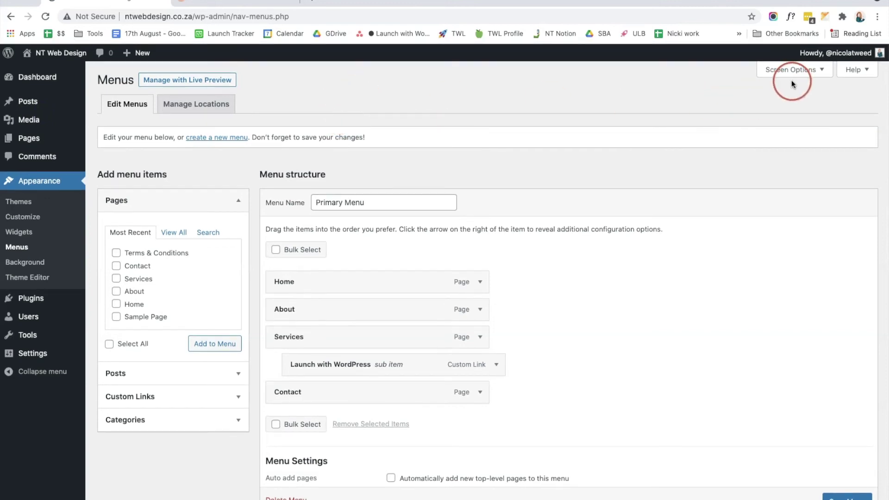
{"action": "left_click", "coordinate": [818, 71]}
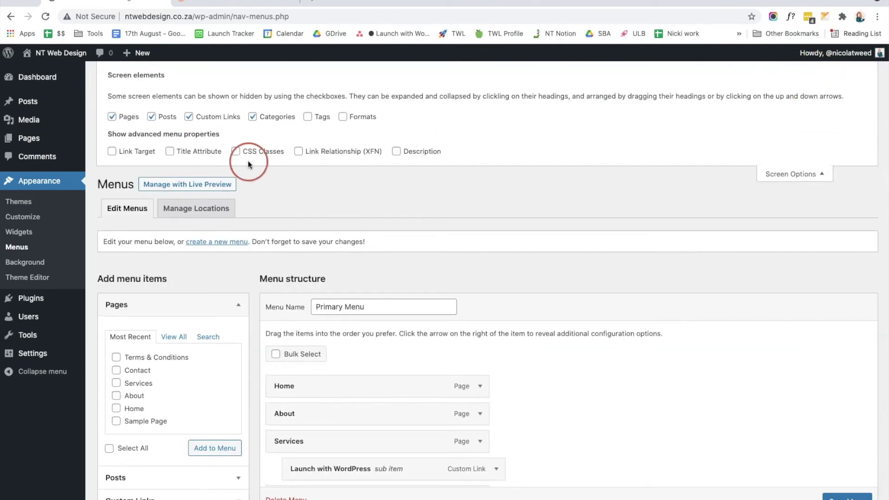
{"action": "left_click", "coordinate": [111, 152]}
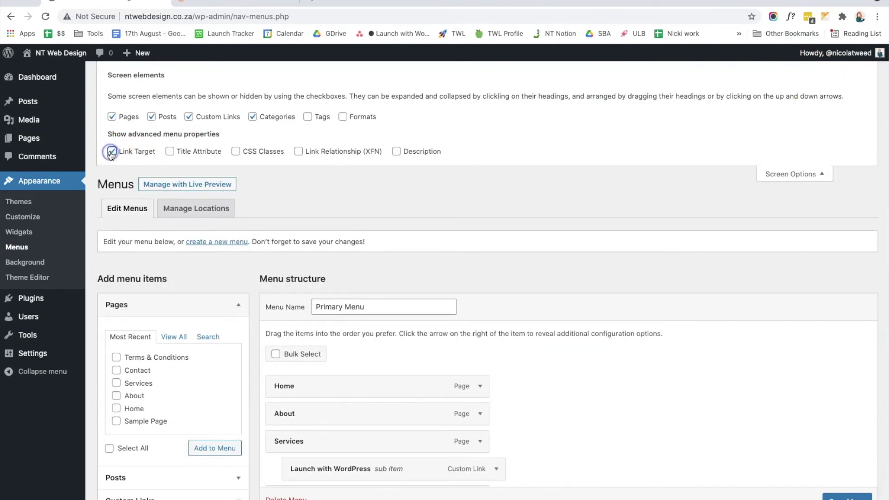
{"action": "left_click", "coordinate": [170, 153]}
{"action": "left_click", "coordinate": [235, 151]}
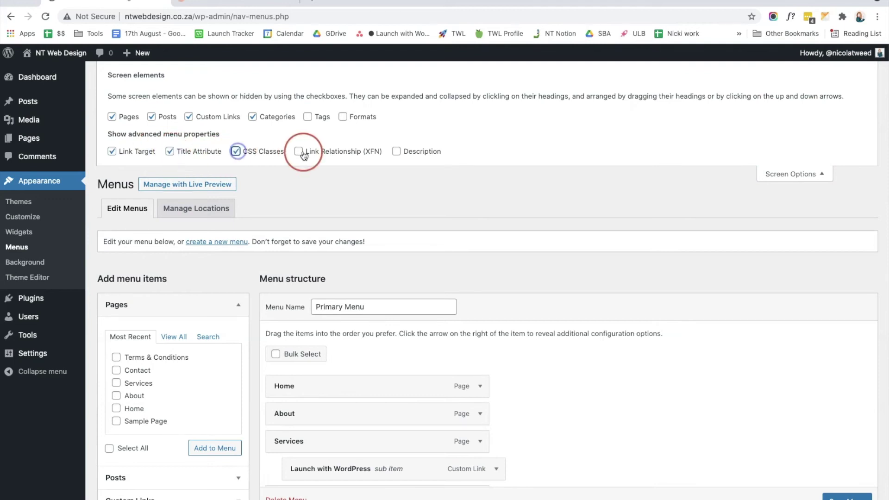
{"action": "left_click", "coordinate": [299, 152]}
{"action": "left_click", "coordinate": [396, 151]}
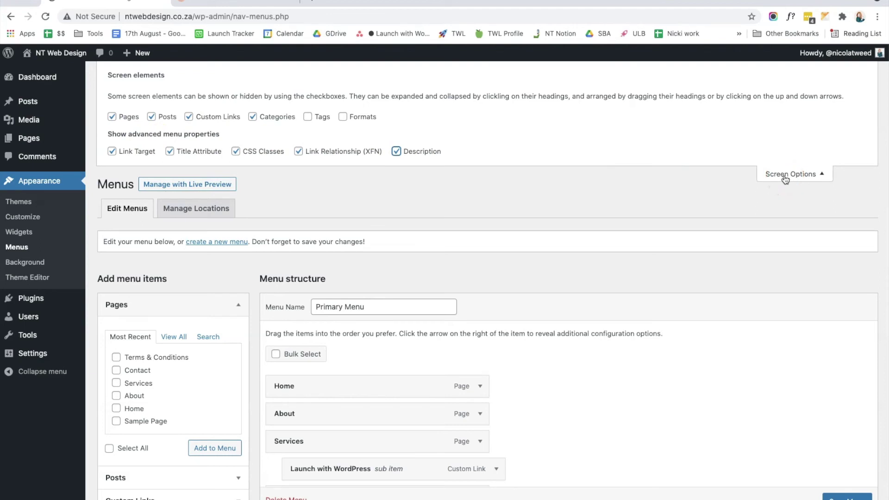
{"action": "left_click", "coordinate": [786, 176]}
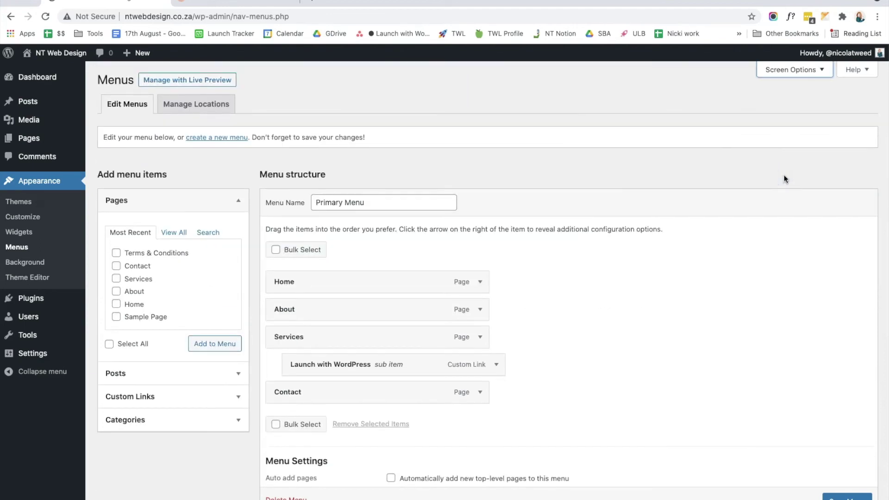
Set the Launch with WordPress menu item to open in a new tab with the title attribute "my signature WordPress course"
{"action": "scroll", "coordinate": [786, 178], "scroll_direction": "down", "scroll_amount": 3}
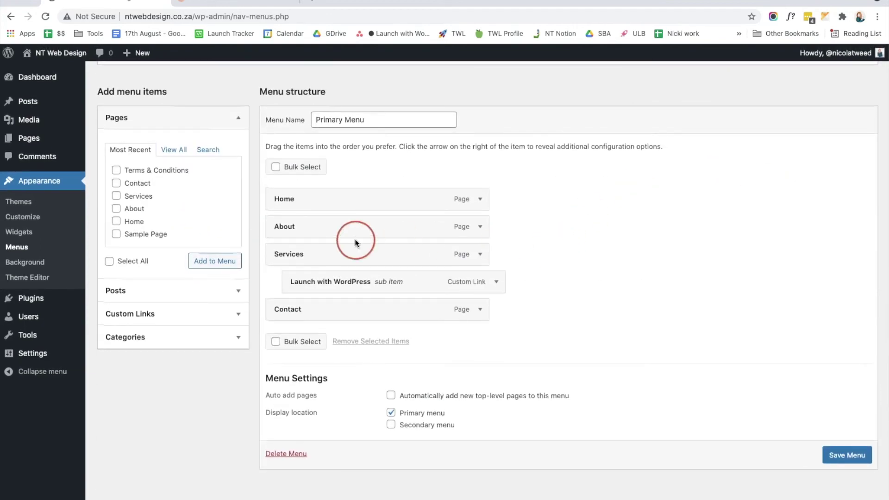
{"action": "left_click", "coordinate": [497, 283]}
{"action": "scroll", "coordinate": [587, 283], "scroll_direction": "down", "scroll_amount": 2}
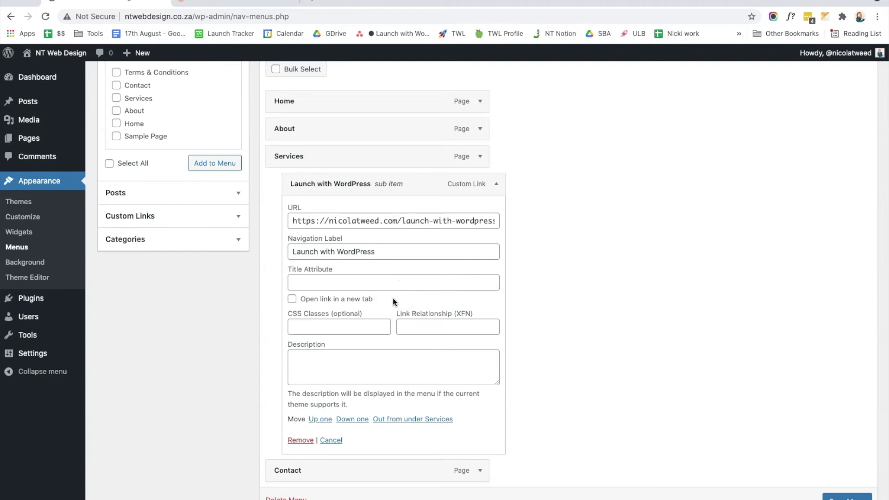
{"action": "left_click", "coordinate": [293, 299]}
{"action": "left_click", "coordinate": [367, 281]}
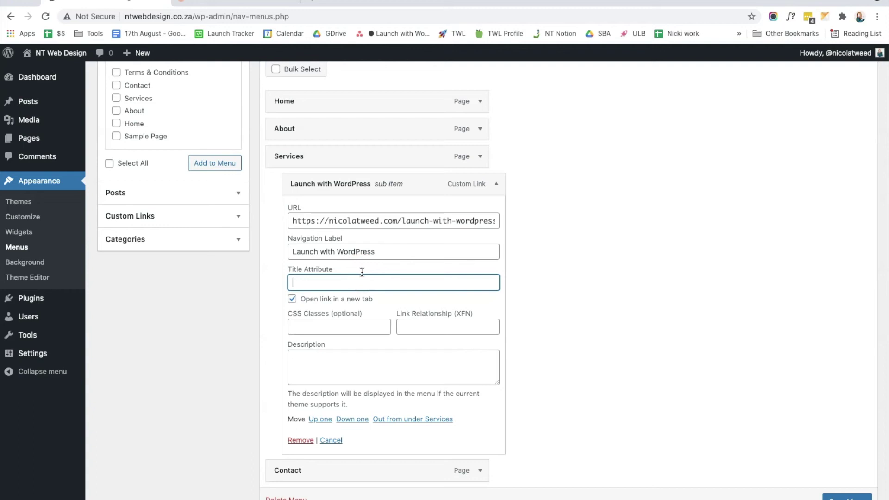
{"action": "type", "text": "my signature WordPress course"}
{"action": "left_click", "coordinate": [316, 244]}
Review the item's CSS Classes, Link Relationship (XFN) and Description fields, leave them empty, and save the menu
{"action": "left_click", "coordinate": [324, 323]}
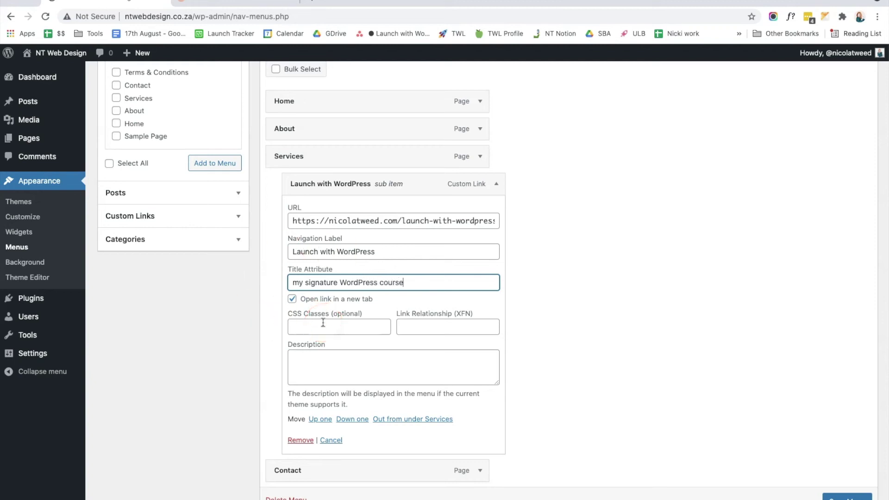
{"action": "left_click", "coordinate": [323, 324]}
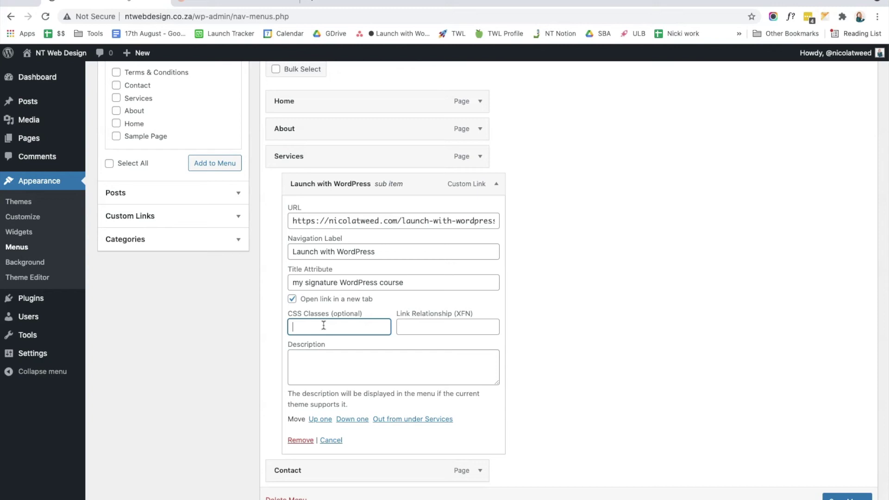
{"action": "left_click", "coordinate": [295, 325]}
{"action": "left_click", "coordinate": [414, 325]}
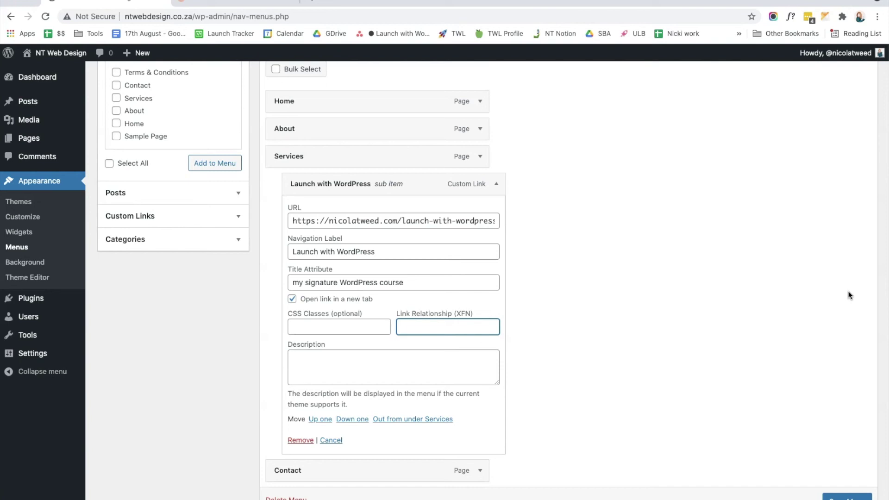
{"action": "left_click", "coordinate": [460, 366]}
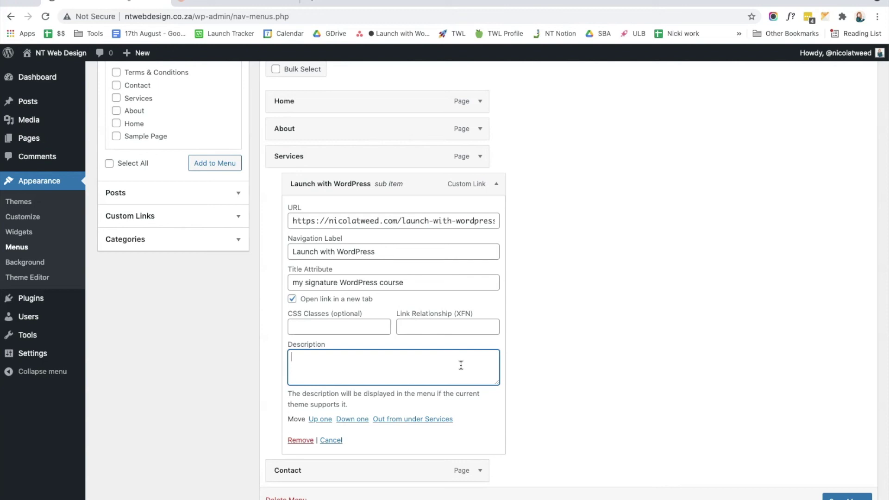
{"action": "left_click", "coordinate": [847, 496]}
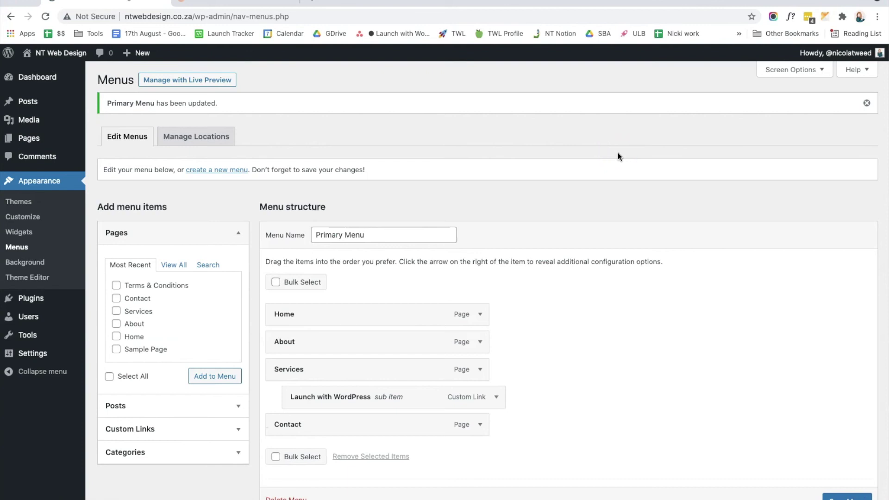
Check the Launch with WordPress link's title under Services on the live site, and look over the page footer
{"action": "mouse_move", "coordinate": [54, 53]}
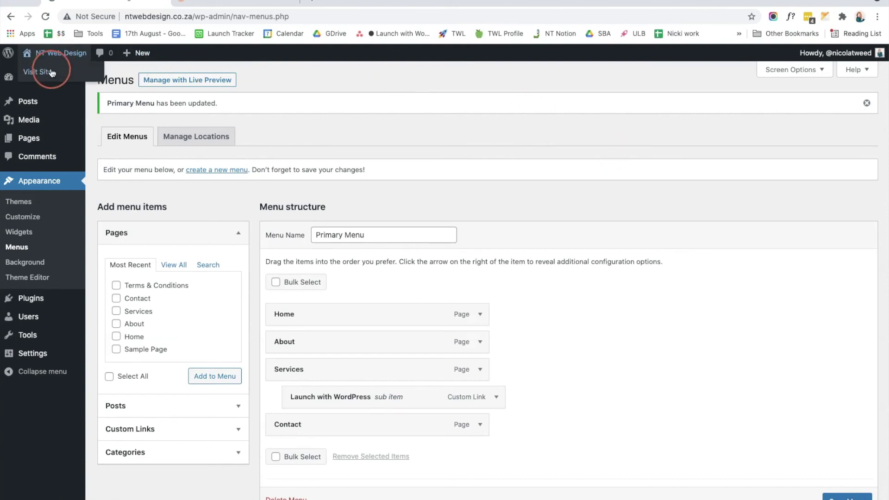
{"action": "left_click", "coordinate": [51, 70]}
{"action": "mouse_move", "coordinate": [693, 126]}
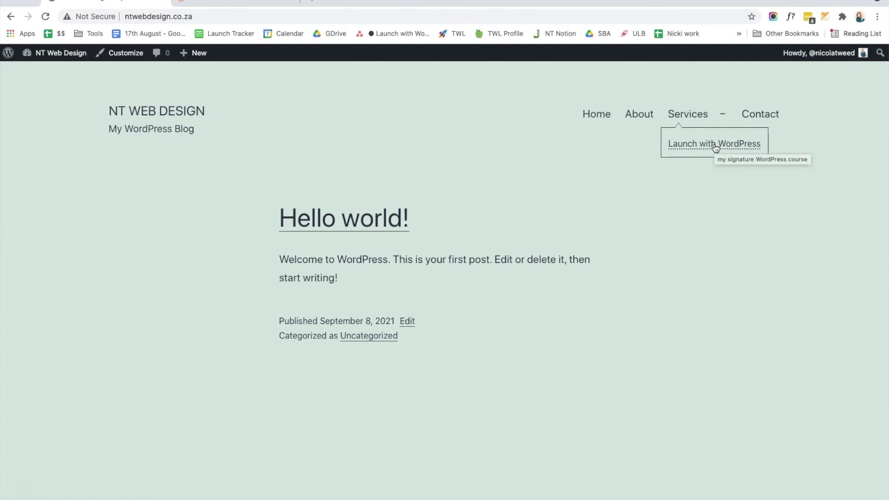
{"action": "left_click", "coordinate": [341, 327]}
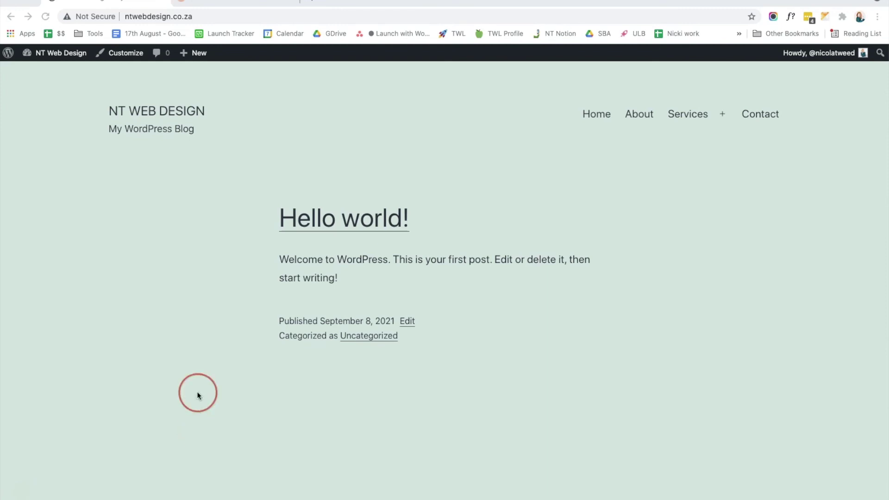
{"action": "scroll", "coordinate": [176, 225], "scroll_direction": "down", "scroll_amount": 5}
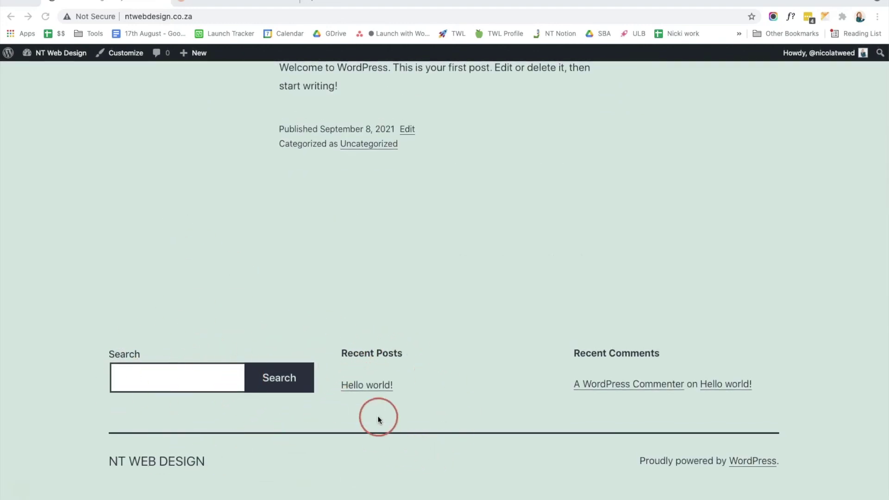
{"action": "scroll", "coordinate": [362, 285], "scroll_direction": "up", "scroll_amount": 5}
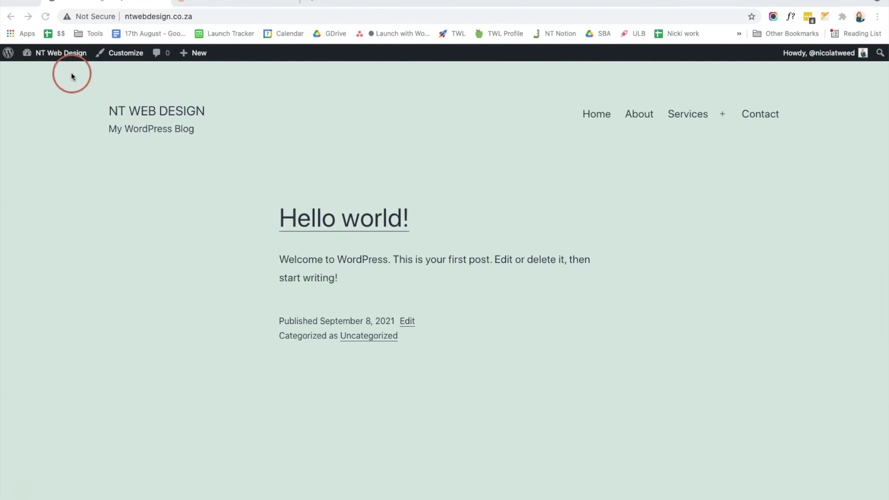
Return to the Menus screen and create a new menu named Footer Menu
{"action": "mouse_move", "coordinate": [65, 53]}
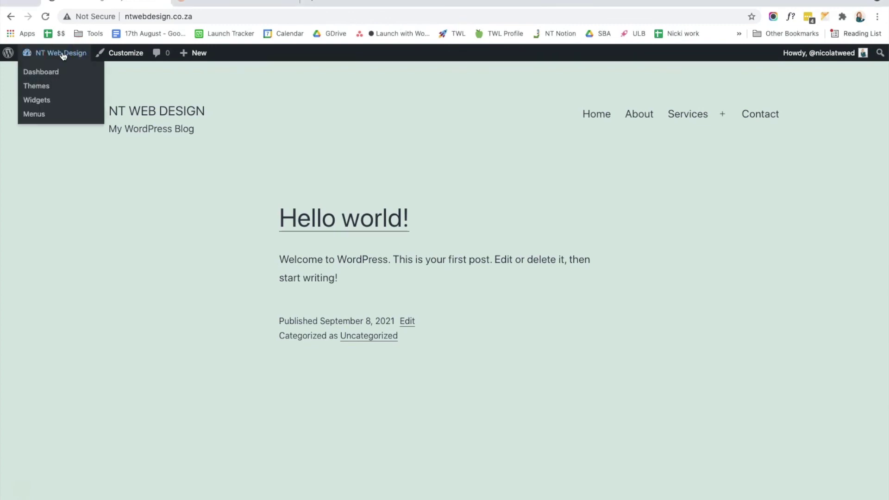
{"action": "left_click", "coordinate": [55, 115]}
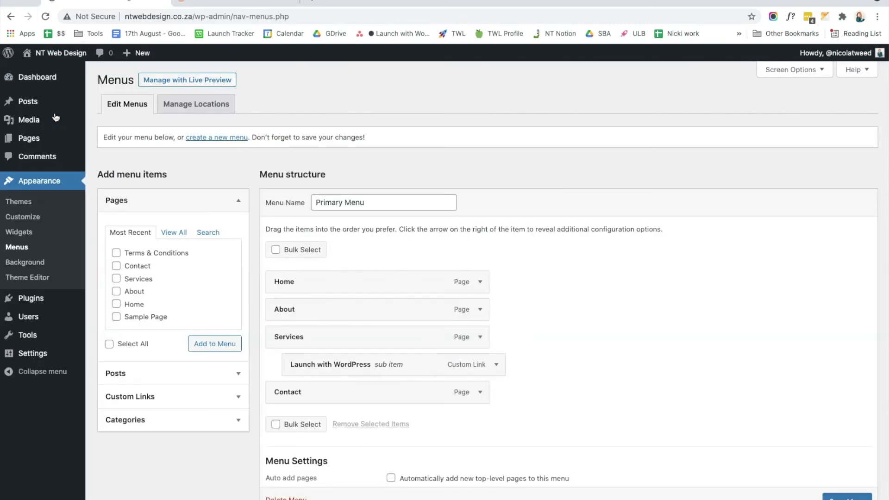
{"action": "left_click", "coordinate": [502, 250]}
{"action": "left_click", "coordinate": [211, 137]}
{"action": "left_click", "coordinate": [401, 204]}
{"action": "type", "text": "Footer Menu"}
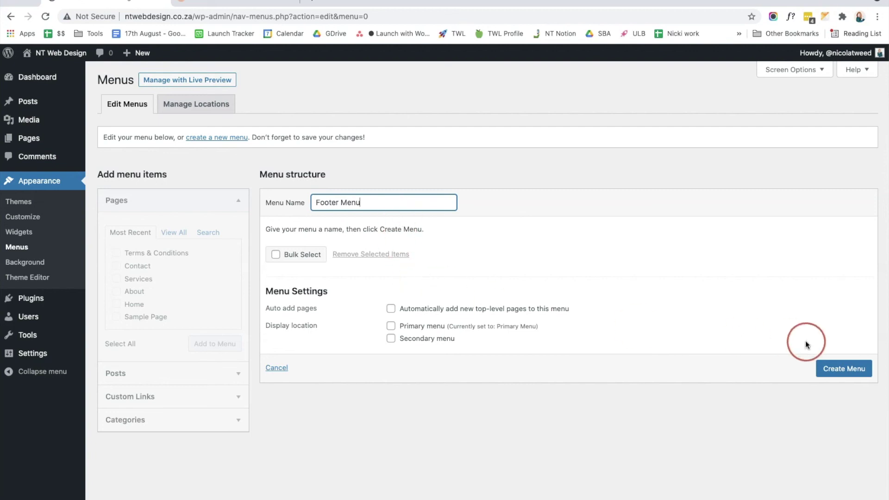
{"action": "left_click", "coordinate": [829, 370]}
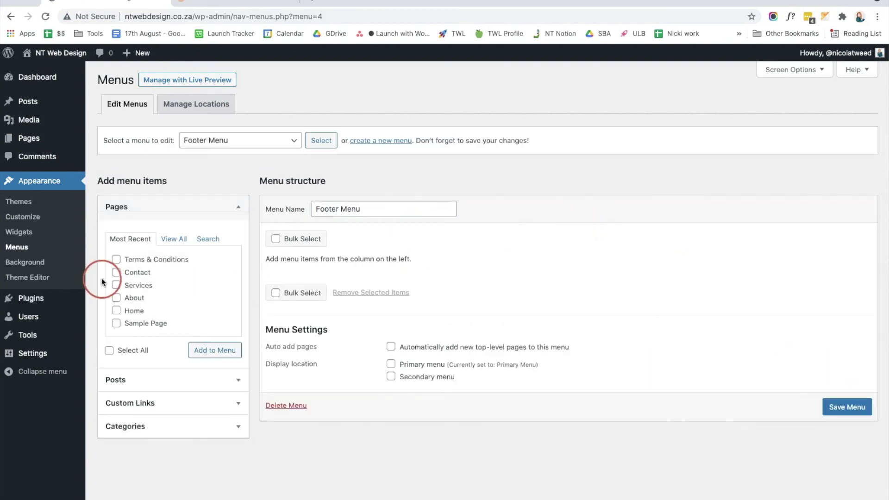
Add the Terms & Conditions and Privacy Policy pages to the Footer Menu, place Privacy Policy first, and save the menu
{"action": "left_click", "coordinate": [116, 259]}
{"action": "left_click", "coordinate": [214, 350]}
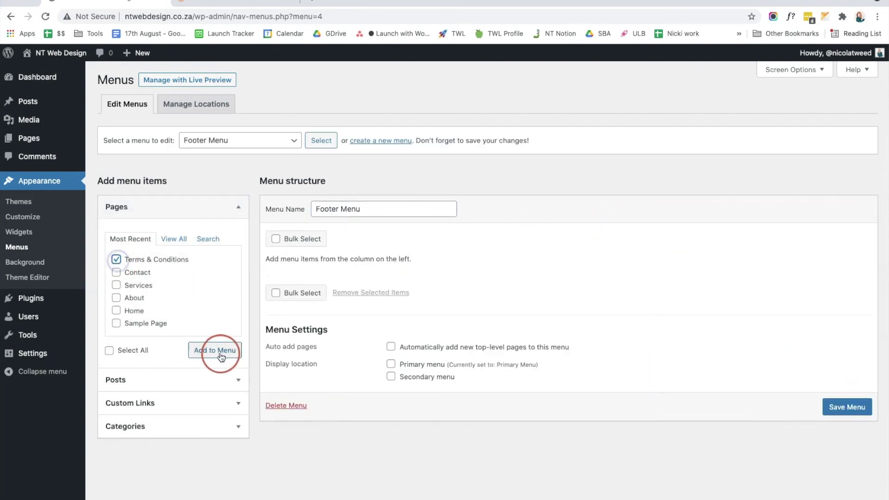
{"action": "left_click", "coordinate": [172, 238]}
{"action": "left_click", "coordinate": [117, 272]}
{"action": "left_click", "coordinate": [208, 368]}
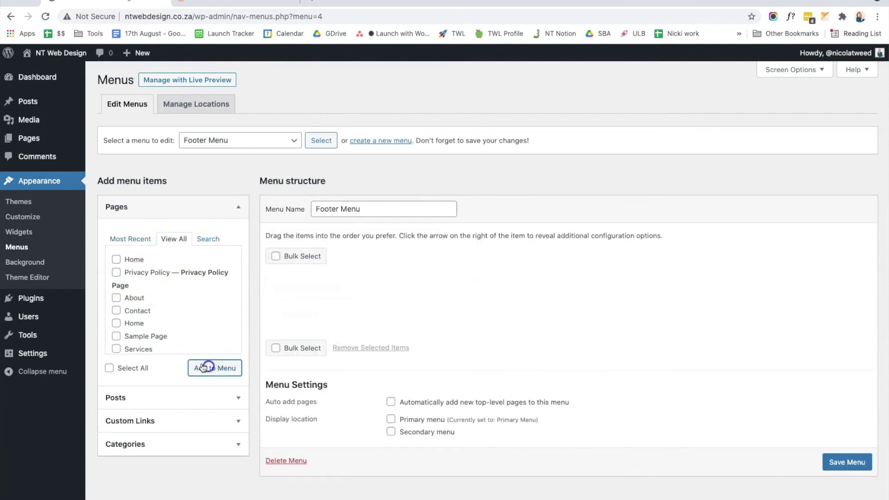
{"action": "left_click_drag", "start_coordinate": [353, 328], "coordinate": [350, 285]}
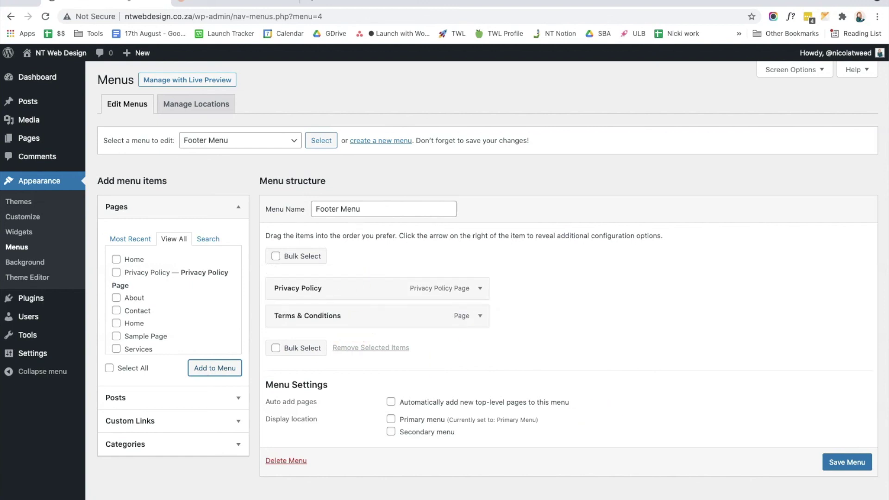
{"action": "left_click", "coordinate": [859, 463]}
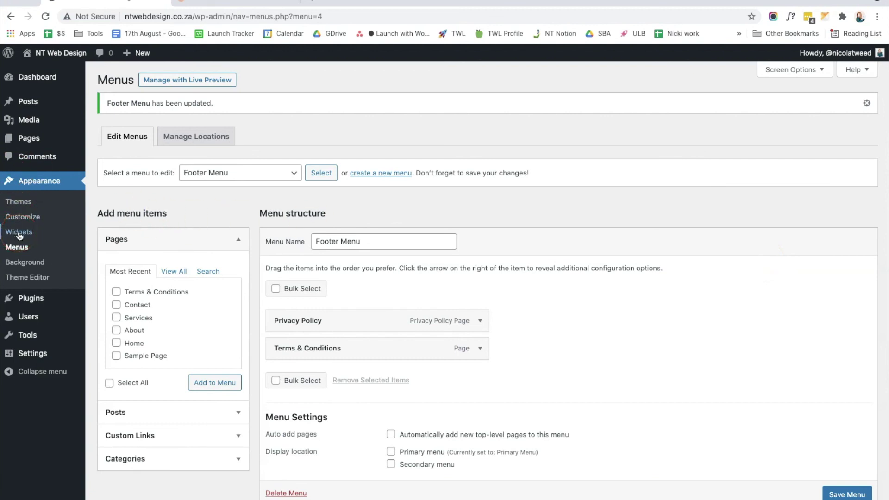
Open the Widgets screen, dismiss the welcome guide, and add a Navigation Menu widget to the Footer area
{"action": "left_click", "coordinate": [247, 173]}
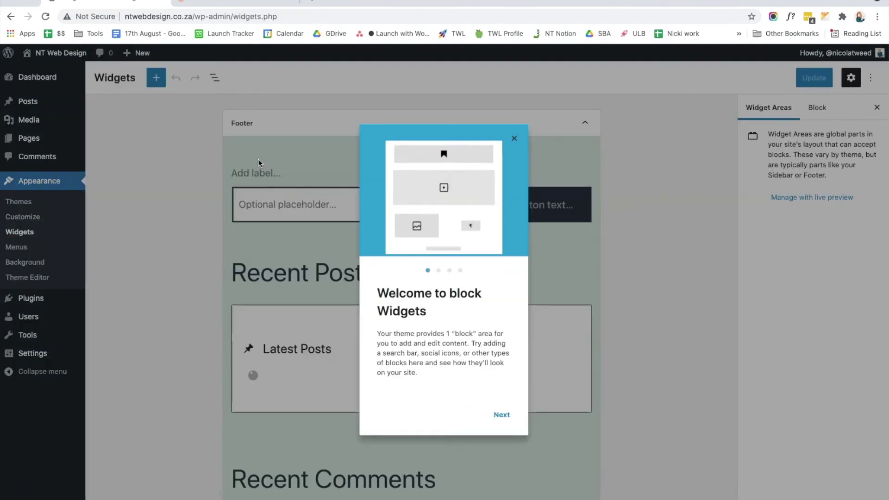
{"action": "left_click", "coordinate": [498, 159]}
{"action": "left_click", "coordinate": [513, 138]}
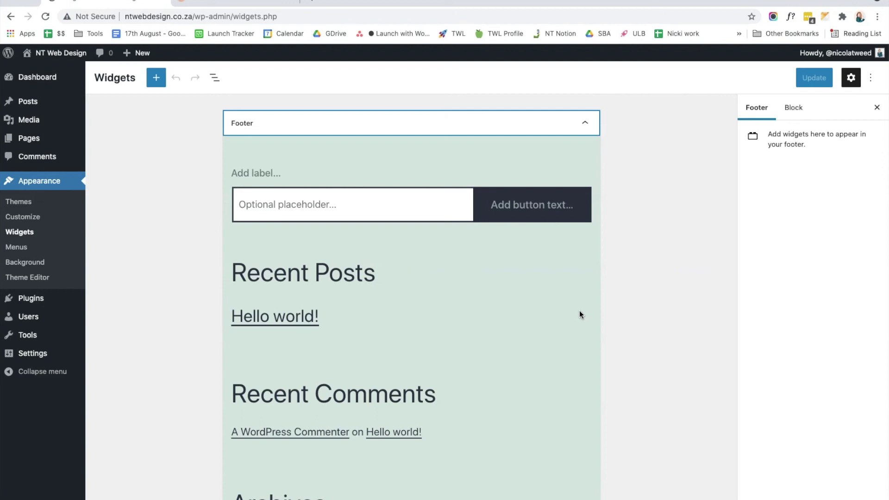
{"action": "left_click", "coordinate": [157, 77]}
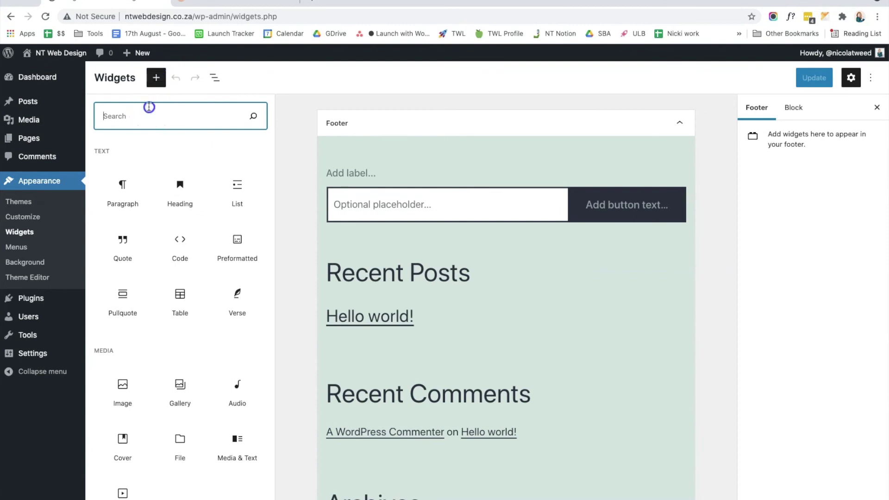
{"action": "type", "text": "navi"}
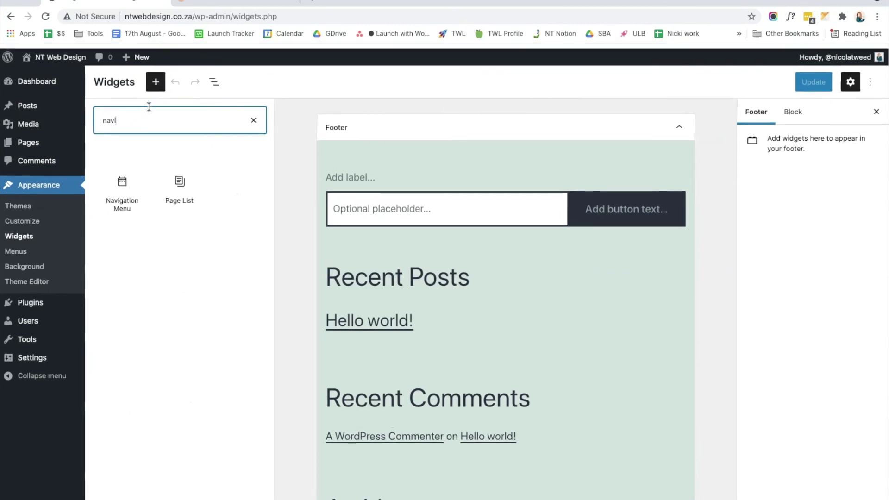
{"action": "left_click", "coordinate": [130, 182]}
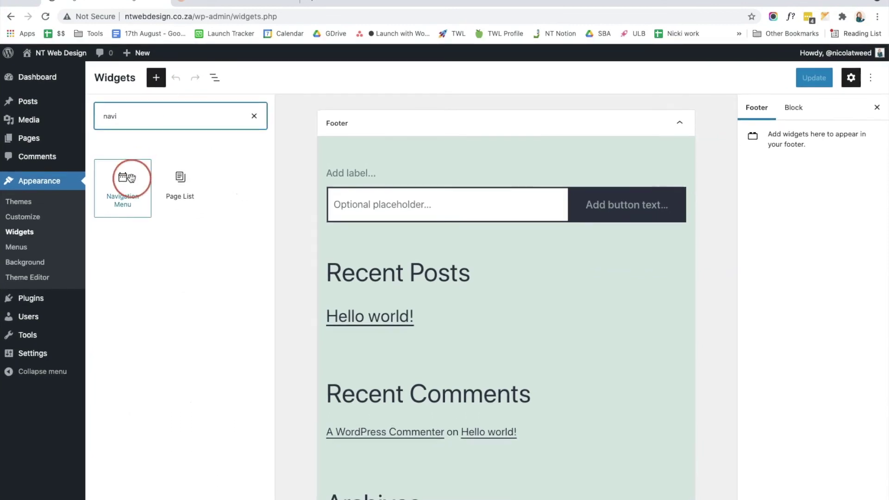
{"action": "left_click", "coordinate": [132, 178]}
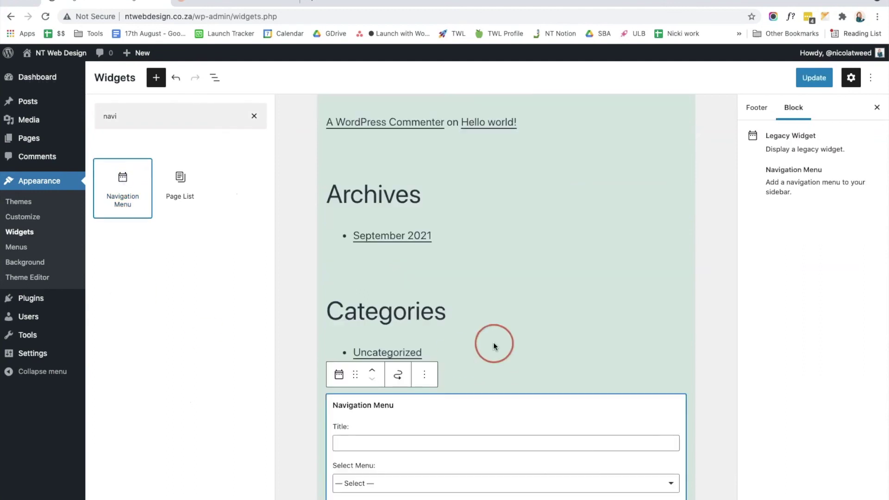
Assign Footer Menu to the new Navigation Menu widget and save the widgets
{"action": "scroll", "coordinate": [494, 346], "scroll_direction": "down", "scroll_amount": 2}
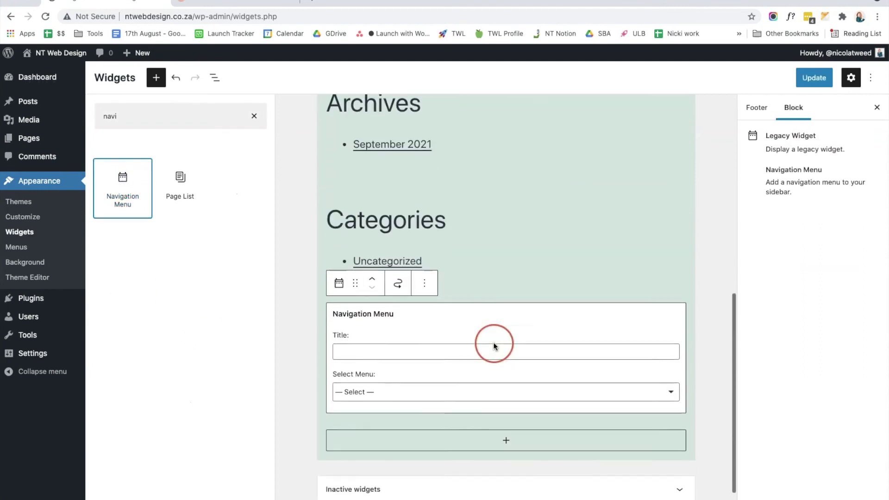
{"action": "left_click", "coordinate": [370, 386]}
{"action": "left_click", "coordinate": [372, 395]}
{"action": "left_click", "coordinate": [806, 86]}
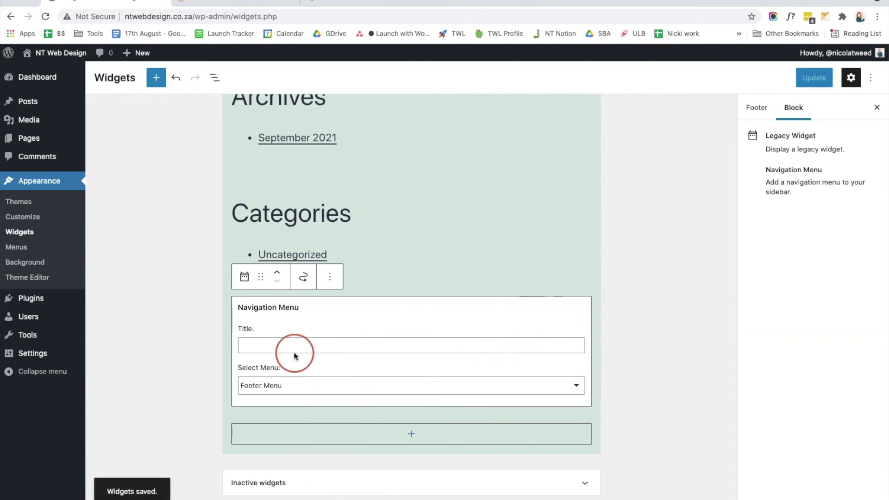
Check the footer links on the live site and return to the Widgets screen
{"action": "left_click", "coordinate": [70, 69]}
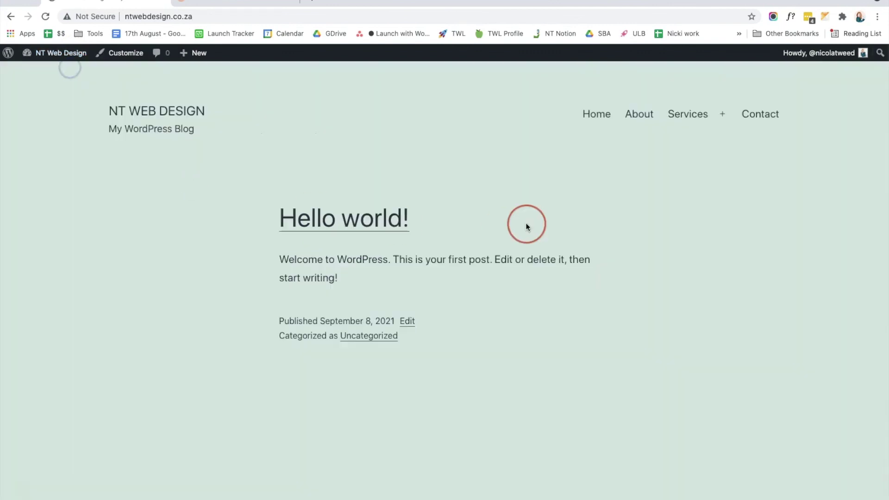
{"action": "scroll", "coordinate": [526, 225], "scroll_direction": "down", "scroll_amount": 5}
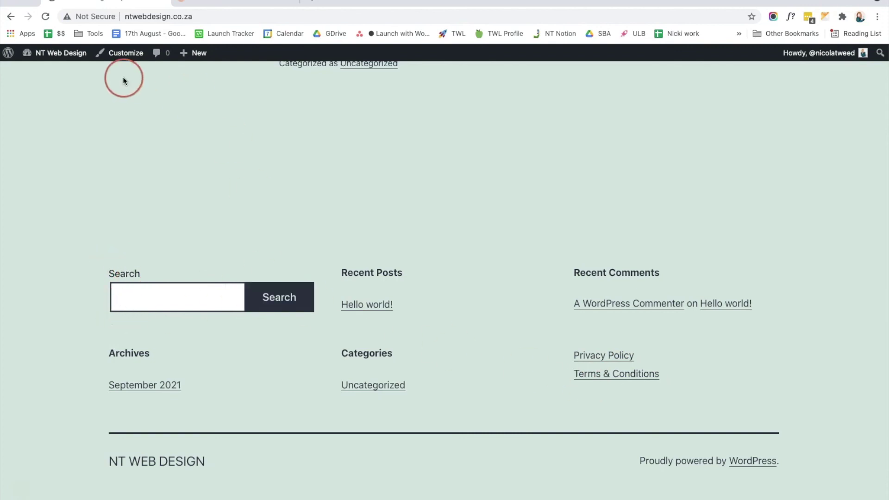
{"action": "mouse_move", "coordinate": [65, 52]}
{"action": "left_click", "coordinate": [52, 100]}
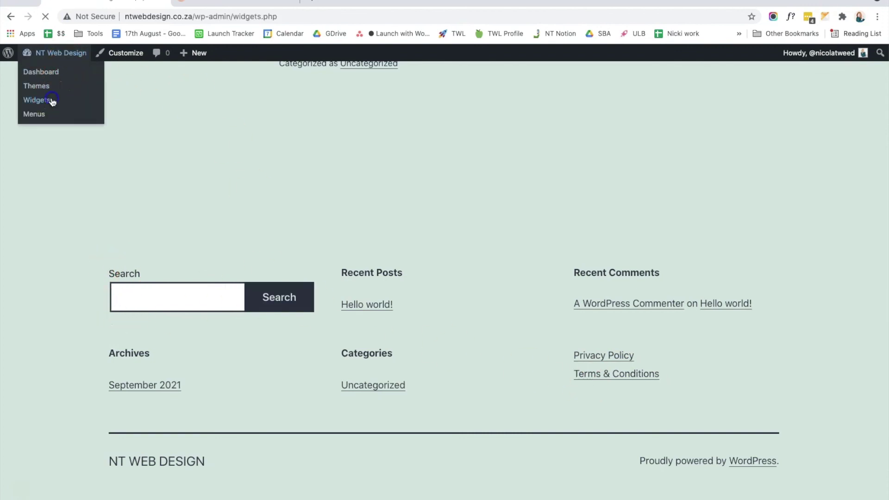
Move the Navigation Menu widget to the top of the Footer area, above the search block, and save the widgets
{"action": "scroll", "coordinate": [231, 232], "scroll_direction": "down", "scroll_amount": 5}
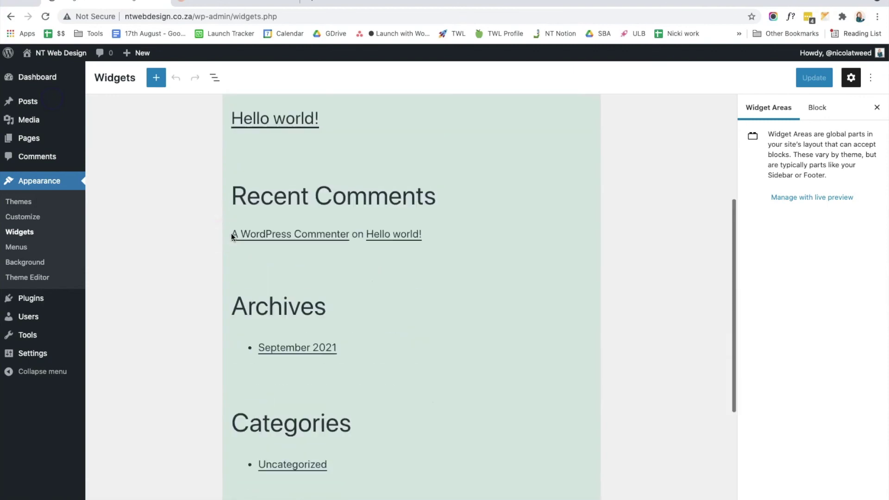
{"action": "scroll", "coordinate": [232, 235], "scroll_direction": "down", "scroll_amount": 3}
{"action": "left_click", "coordinate": [294, 376]}
{"action": "left_click", "coordinate": [304, 368]}
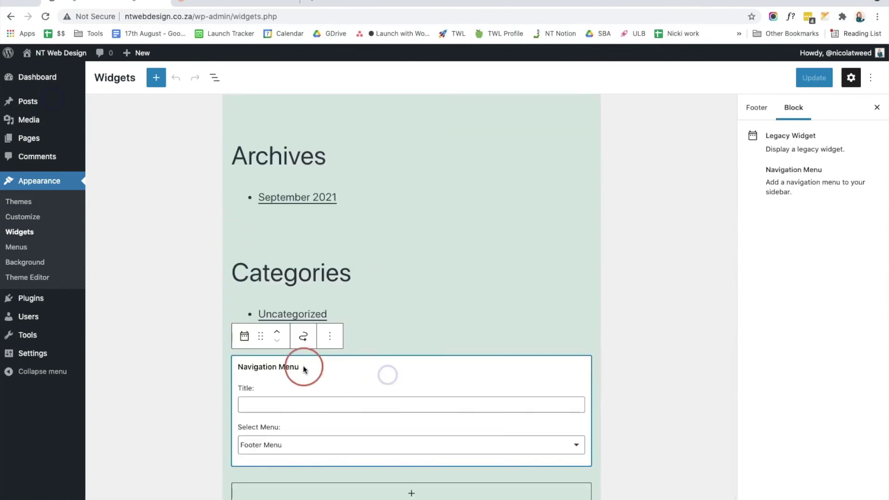
{"action": "left_click_drag", "start_coordinate": [260, 279], "coordinate": [300, 162]}
{"action": "left_click", "coordinate": [801, 89]}
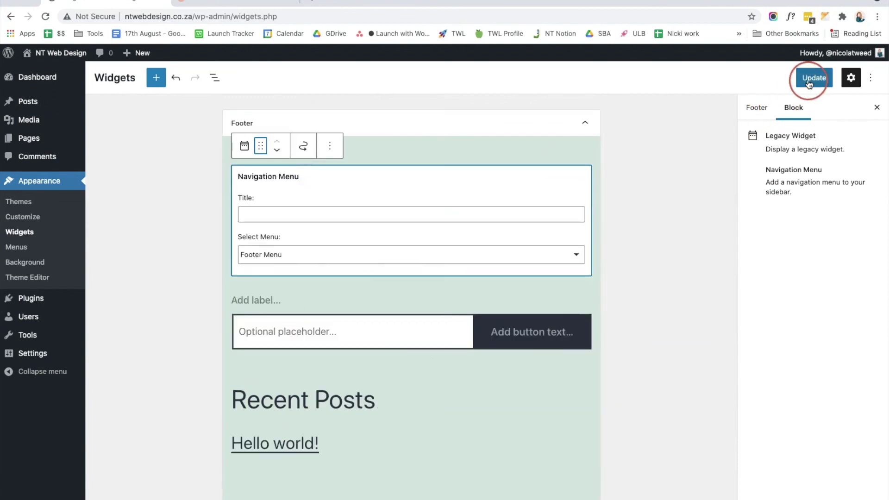
Title the Footer area's Navigation Menu widget "POLICIES MENU" and save the widgets
{"action": "left_click", "coordinate": [355, 213]}
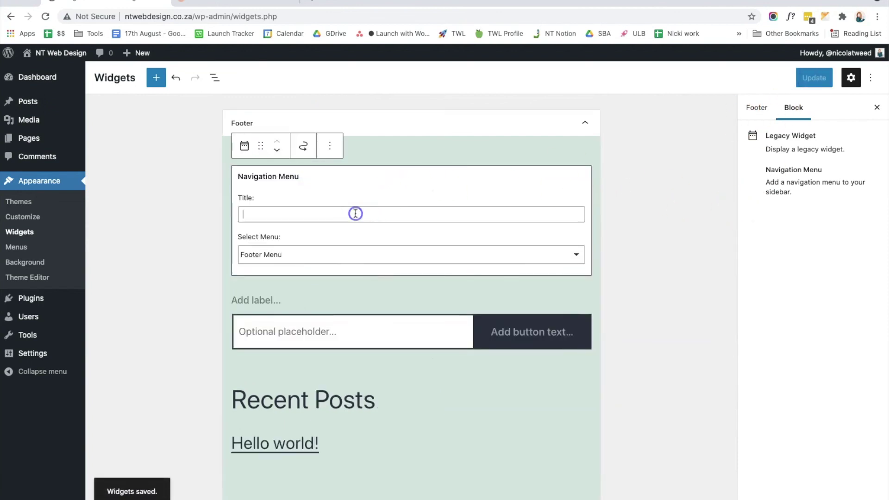
{"action": "type", "text": "PO"}
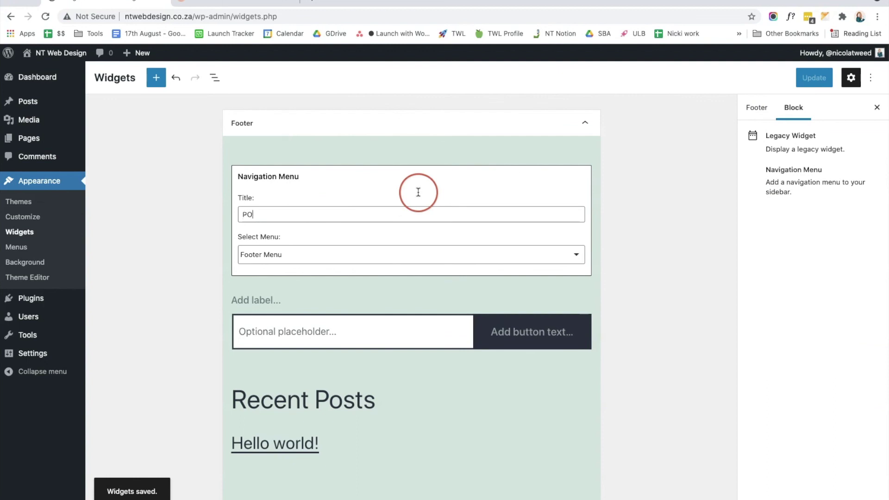
{"action": "type", "text": "LICIES MEU"}
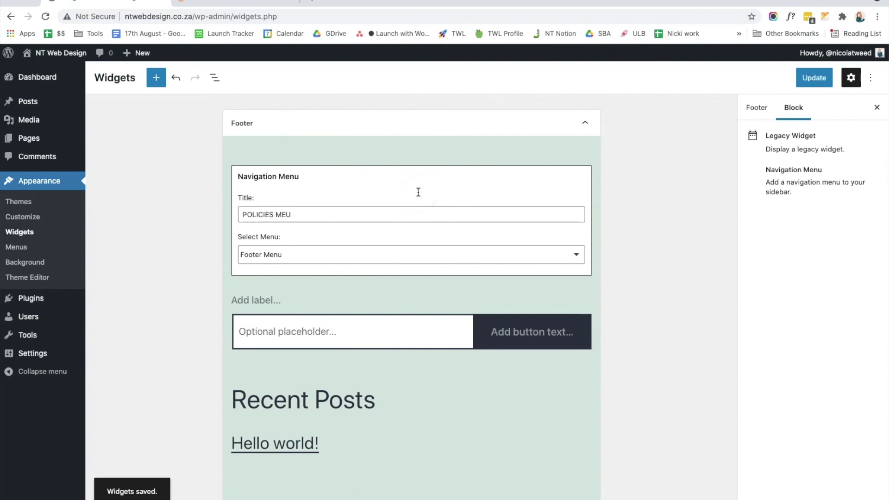
{"action": "key", "text": "BackSpace"}
{"action": "type", "text": "NU"}
{"action": "left_click", "coordinate": [831, 79]}
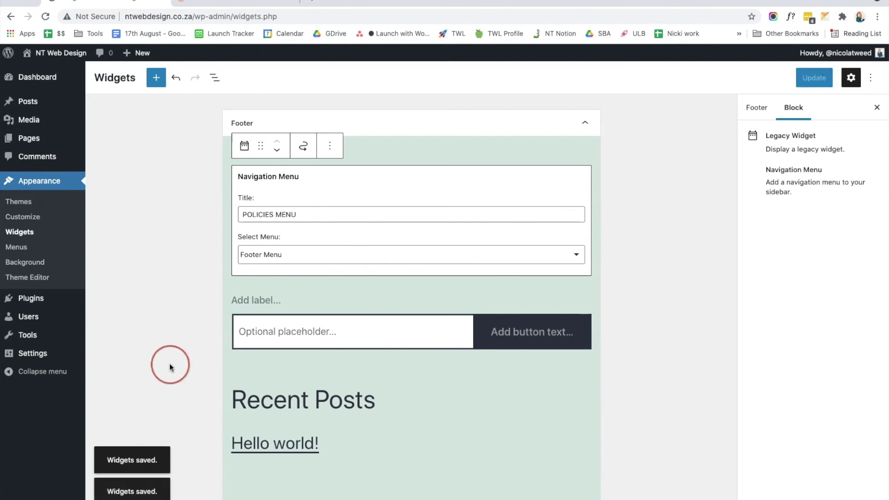
Visit the live site and examine the titled menu in the footer, as well as the page header
{"action": "mouse_move", "coordinate": [51, 53]}
{"action": "left_click", "coordinate": [43, 73]}
{"action": "scroll", "coordinate": [534, 238], "scroll_direction": "down", "scroll_amount": 10}
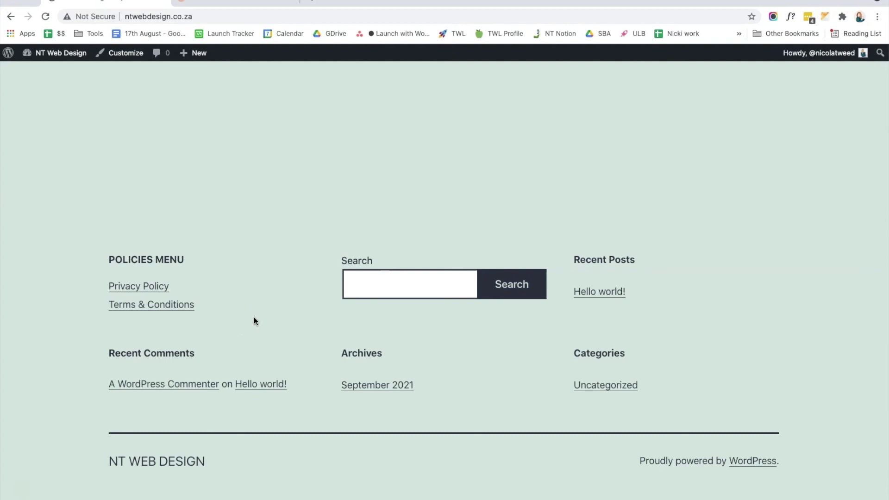
{"action": "scroll", "coordinate": [254, 319], "scroll_direction": "up", "scroll_amount": 5}
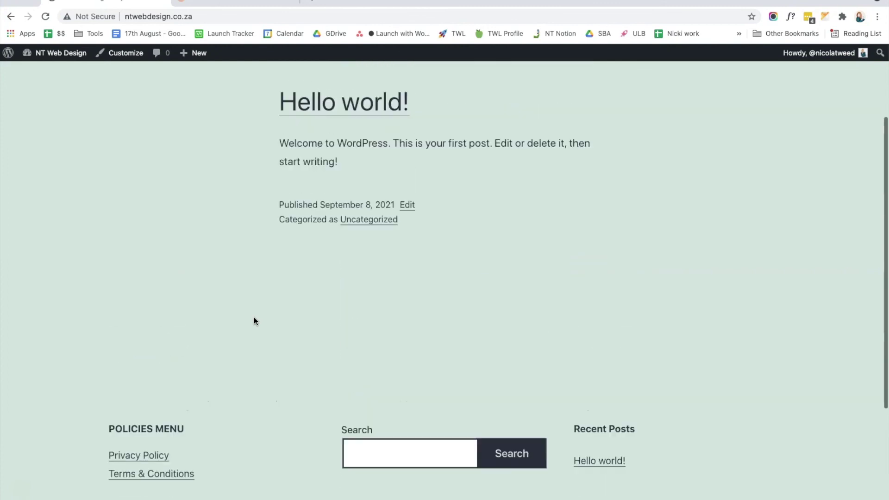
{"action": "scroll", "coordinate": [254, 316], "scroll_direction": "up", "scroll_amount": 2}
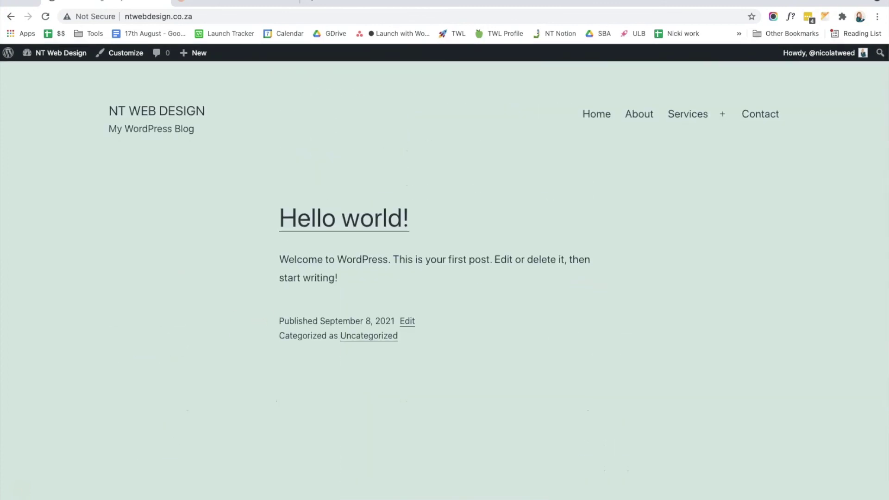